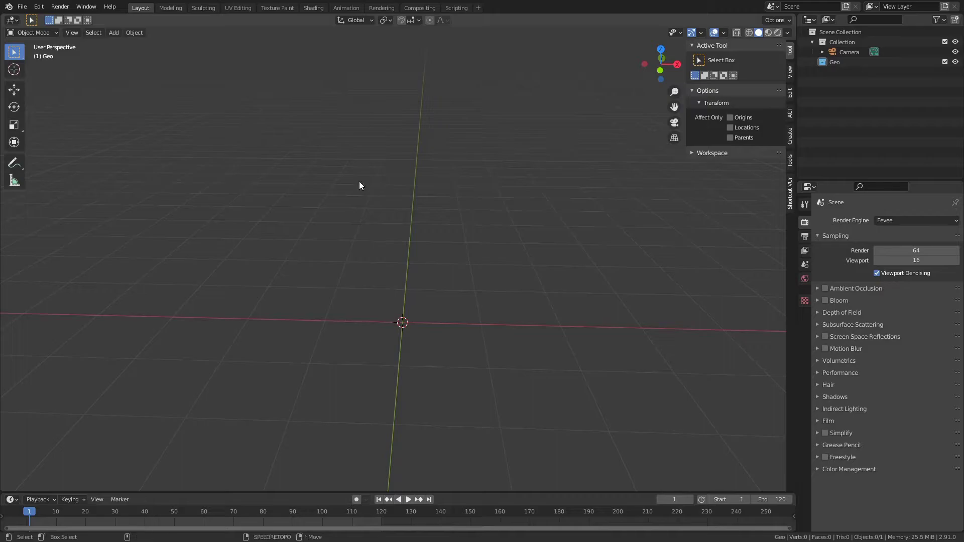
Add a mesh circle at the origin and raise it to its new height
key("shift+a")
left_click(391, 228)
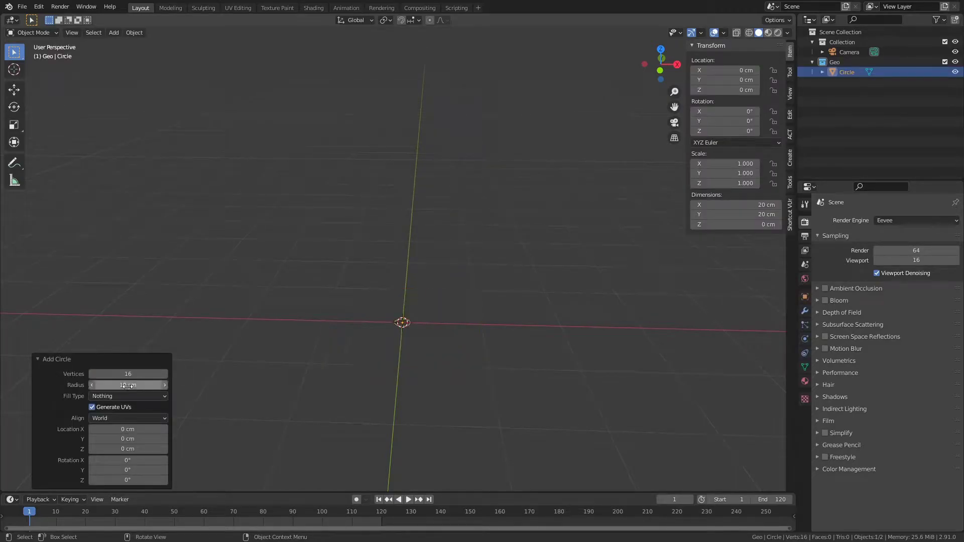
left_click(419, 252)
Add a second mesh circle with a 5 cm radius and enter Edit Mode on it
key("shift+a")
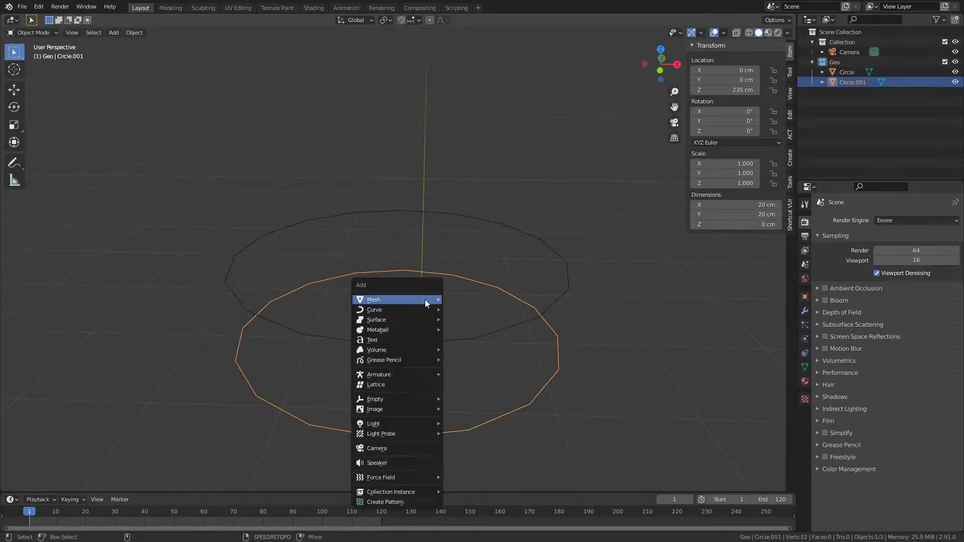
left_click(472, 321)
left_click_drag(137, 385, 125, 385)
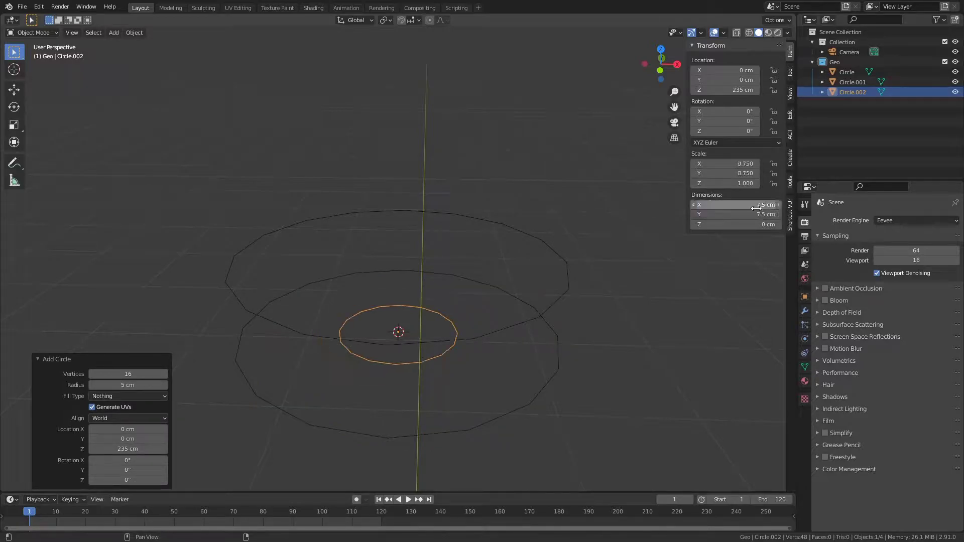
key("Tab")
Extrude the small circle 35 cm downward into a tube and grid-fill both ends
type("-35")
key("Return")
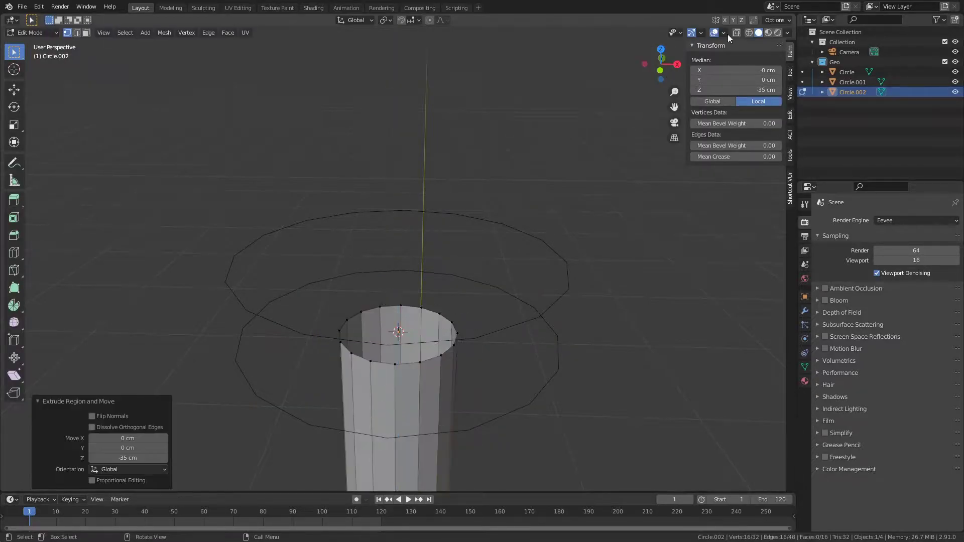
left_click(723, 33)
key("ctrl+KP_1")
key("ctrl+f")
left_click(405, 270)
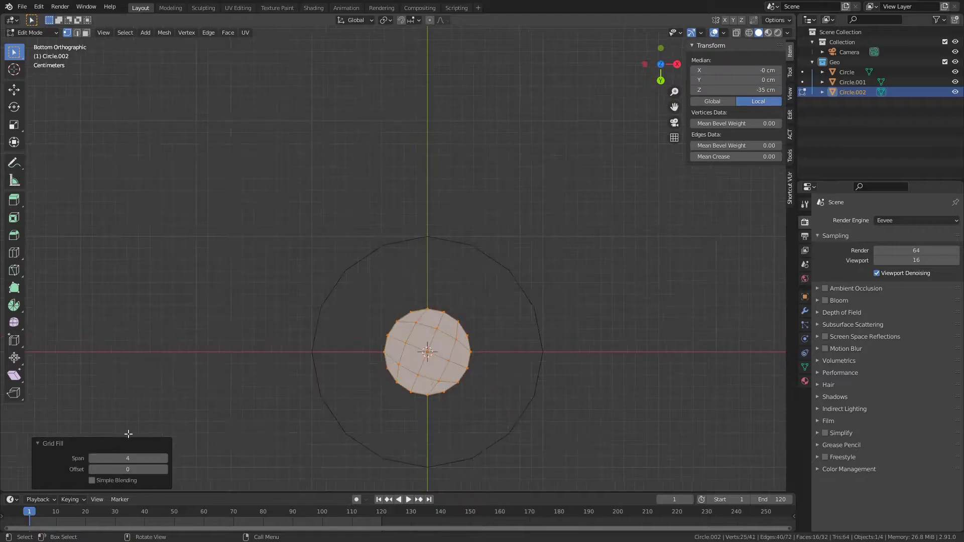
middle_click_drag(405, 270, 437, 79)
left_click(444, 130, "alt")
key("shift+r")
scroll(437, 151, "up", 4)
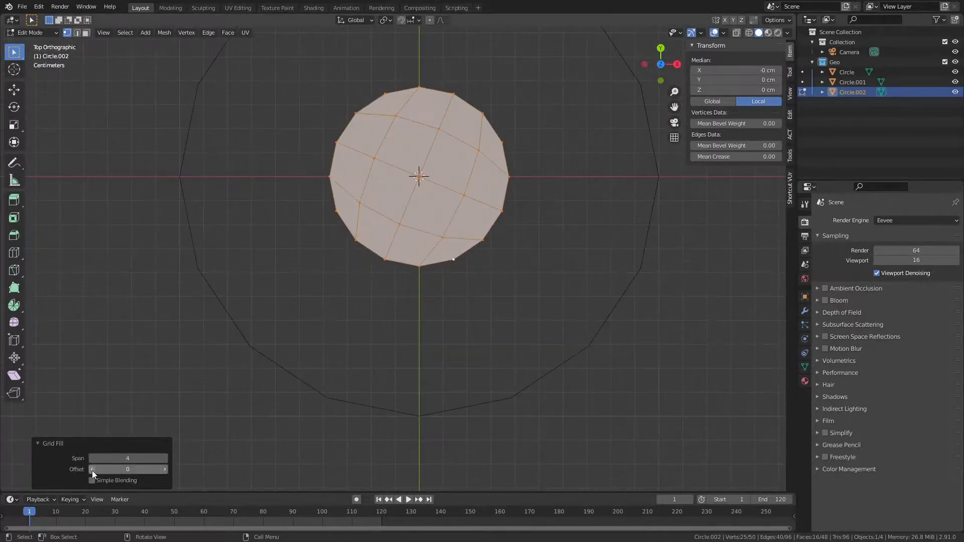
Bevel the tube's top and bottom rim edge loops
key("2")
middle_click_drag(151, 418, 382, 281)
left_click(394, 265, "alt")
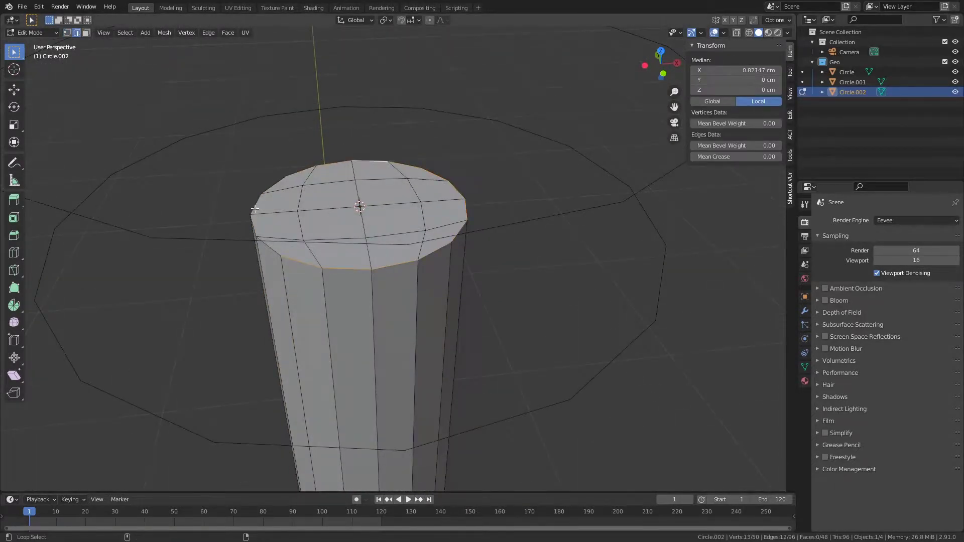
middle_click_drag(255, 209, 410, 304)
left_click(442, 376, "alt")
key("ctrl+b")
left_click(575, 344)
left_click(147, 329)
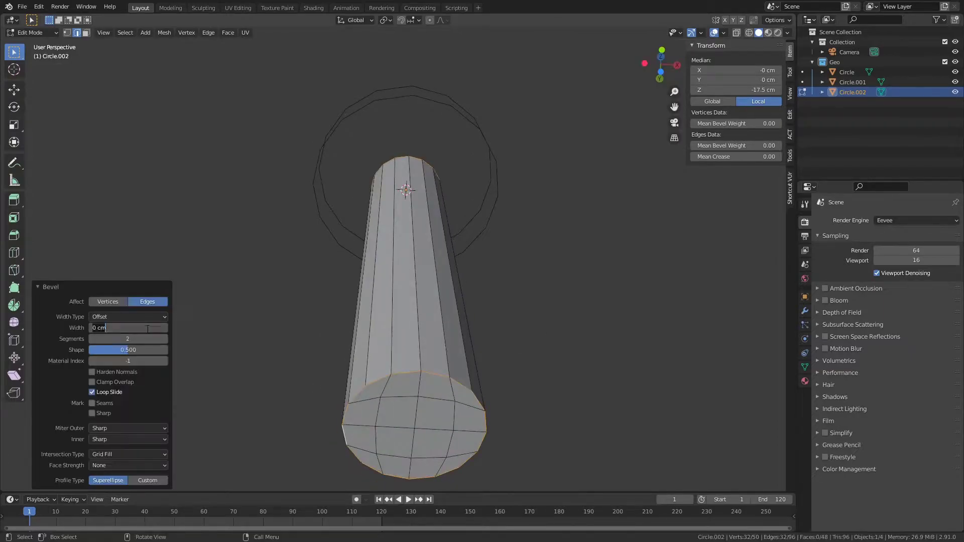
Cut the upper ring Circle.001 down to a 2 cm-tall strip, removing the extra vertices
key("Tab")
left_click(422, 161)
key("Tab")
middle_click_drag(423, 161, 491, 233)
type("ez-2")
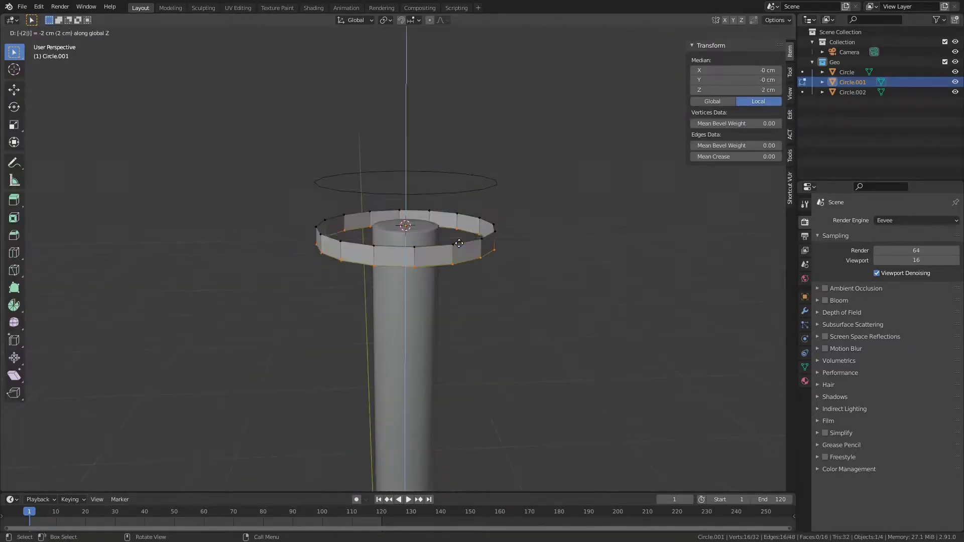
left_click(407, 227)
key("Tab")
middle_click_drag(407, 227, 502, 201)
Add a Screw modifier to the strip with 2 iterations and a -17.5 cm screw
left_click(805, 311)
left_click(876, 221)
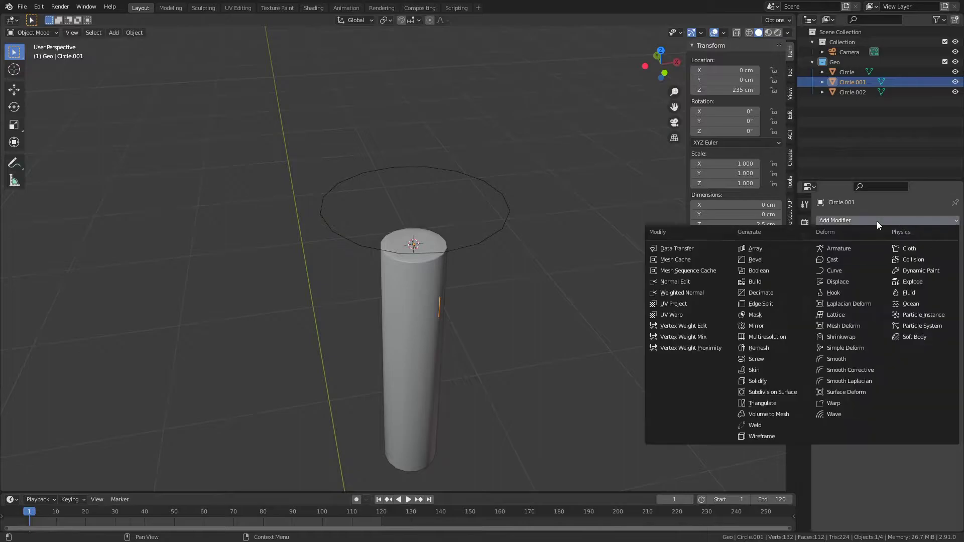
left_click(799, 359)
left_click(945, 297)
type(".5")
key("Return")
middle_click_drag(477, 281, 433, 304)
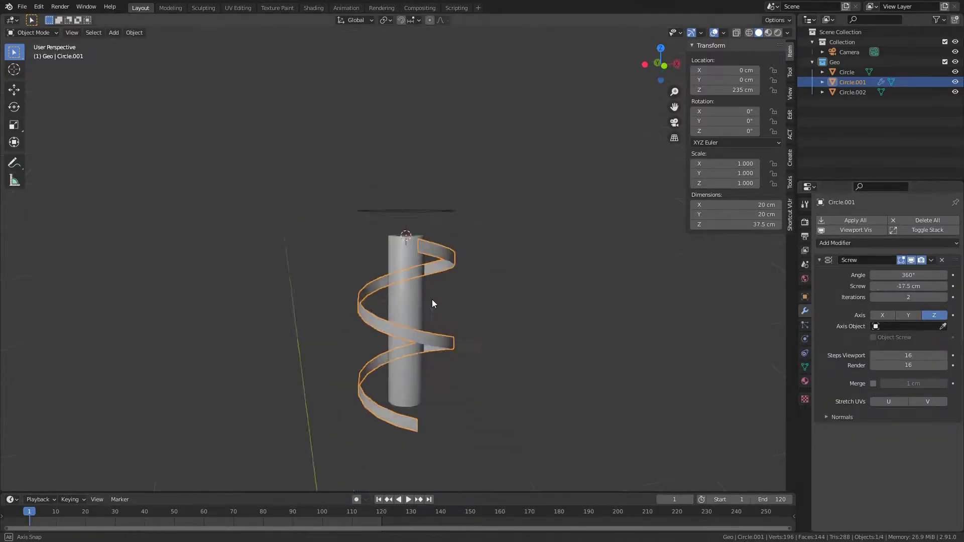
Apply the Screw modifier and add Solidify for 1.5 cm thickness
key("Tab")
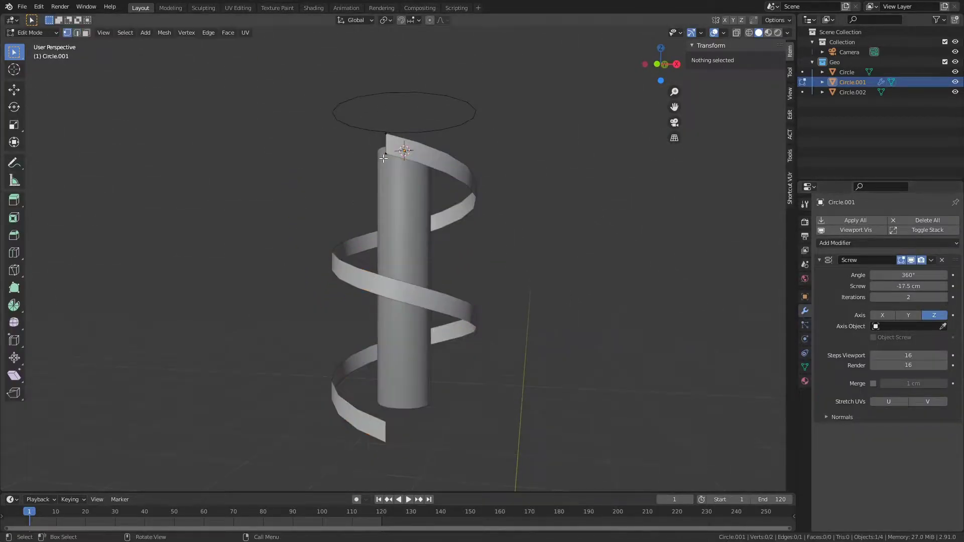
key("Tab")
left_click(863, 243)
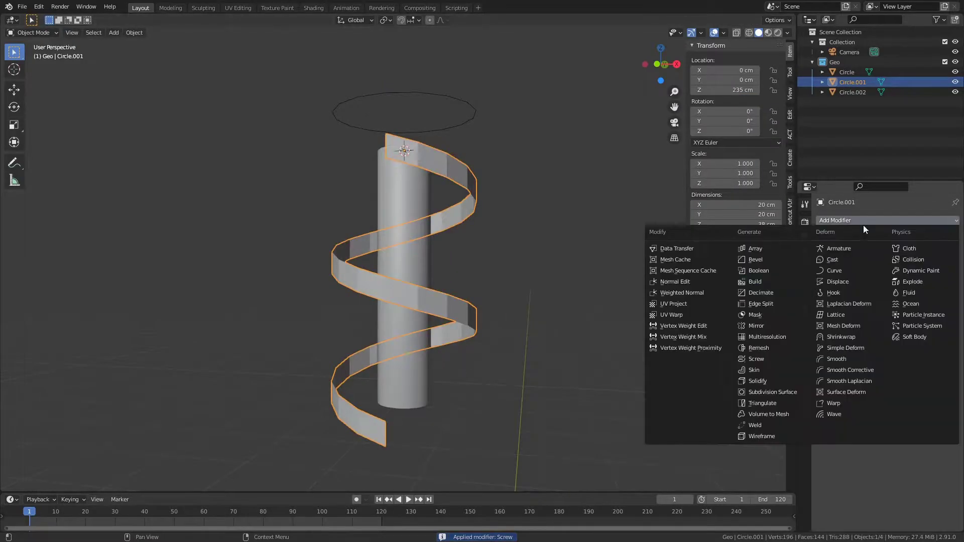
left_click(748, 381)
key("KP_Decimal")
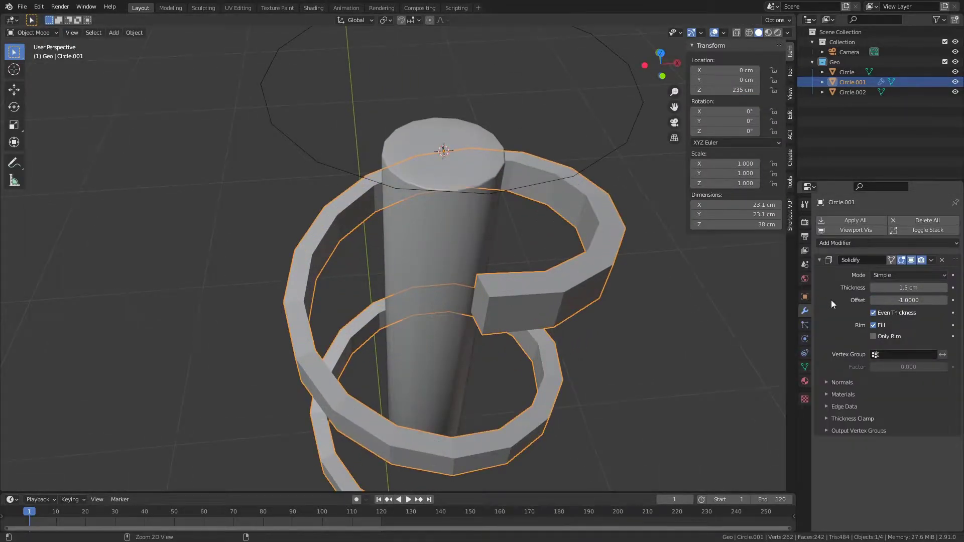
Apply Solidify and select a shortest-path face strip along the helix
key("ctrl+a")
key("Tab")
middle_click_drag(452, 282, 410, 275)
middle_click_drag(325, 327, 290, 241)
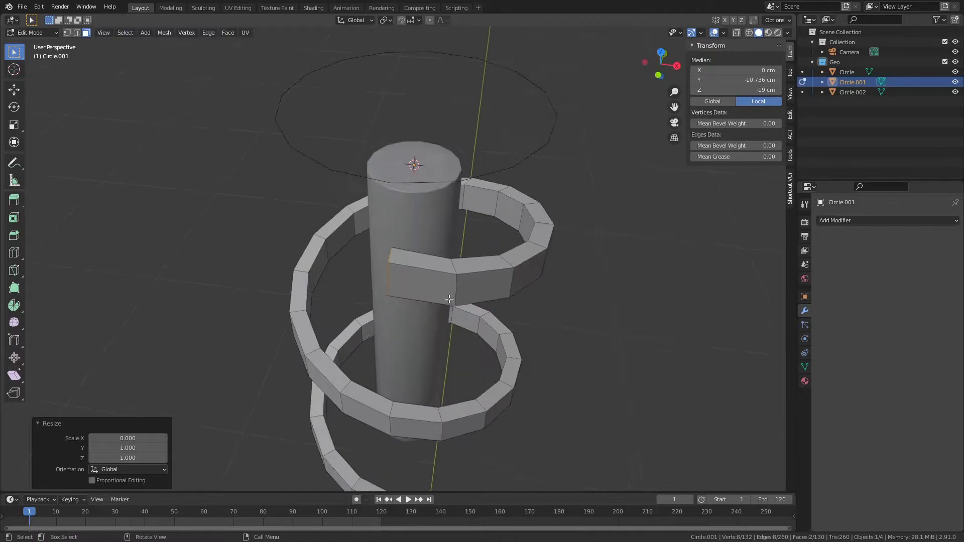
left_click(405, 97, "ctrl")
middle_click_drag(405, 97, 347, 364)
left_click(347, 364, "ctrl")
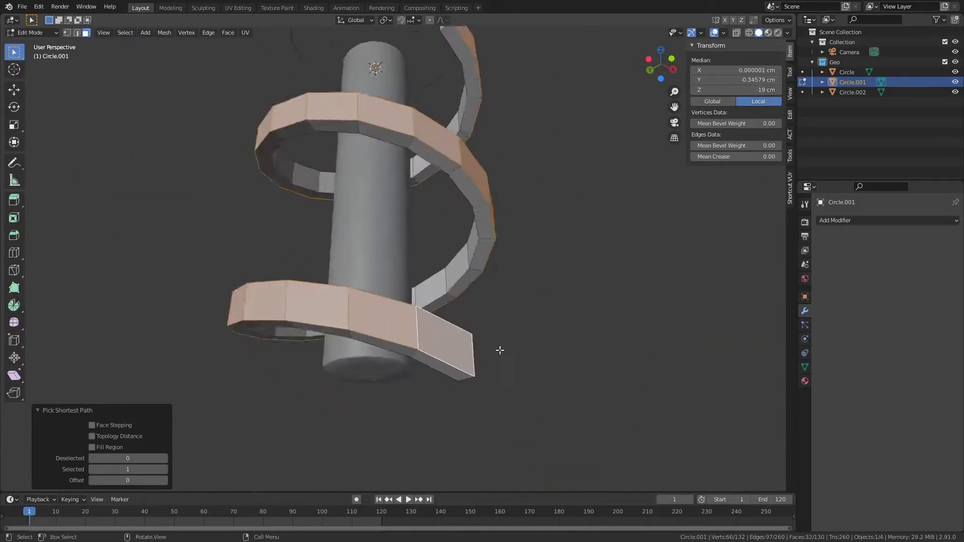
scroll(499, 350, "up", 4)
Inset the strip faces 0.3 cm, scale them to 0.99, and separate them as Circle.003
key("i")
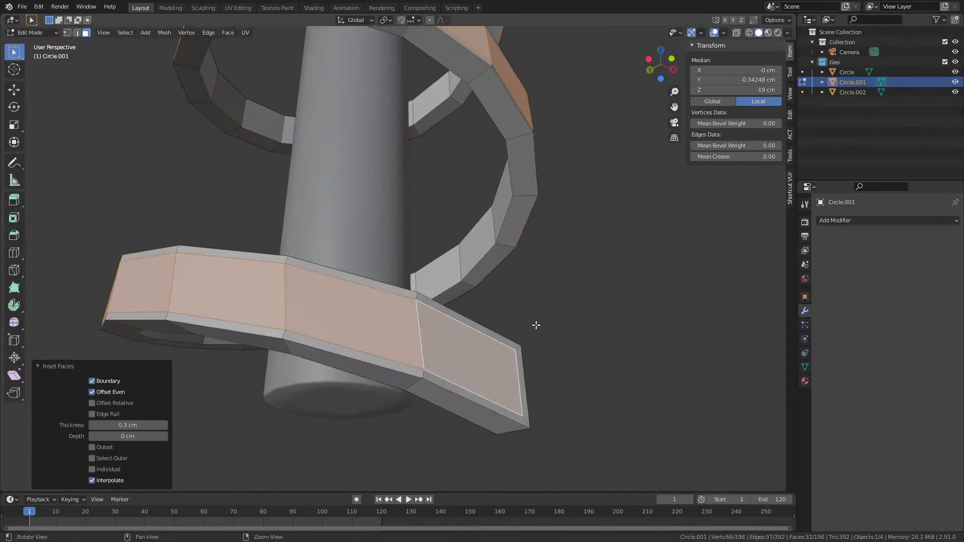
mouse_move(536, 324)
middle_mouse_down()
mouse_move(475, 329)
mouse_move(651, 306)
middle_mouse_up()
left_click(521, 362)
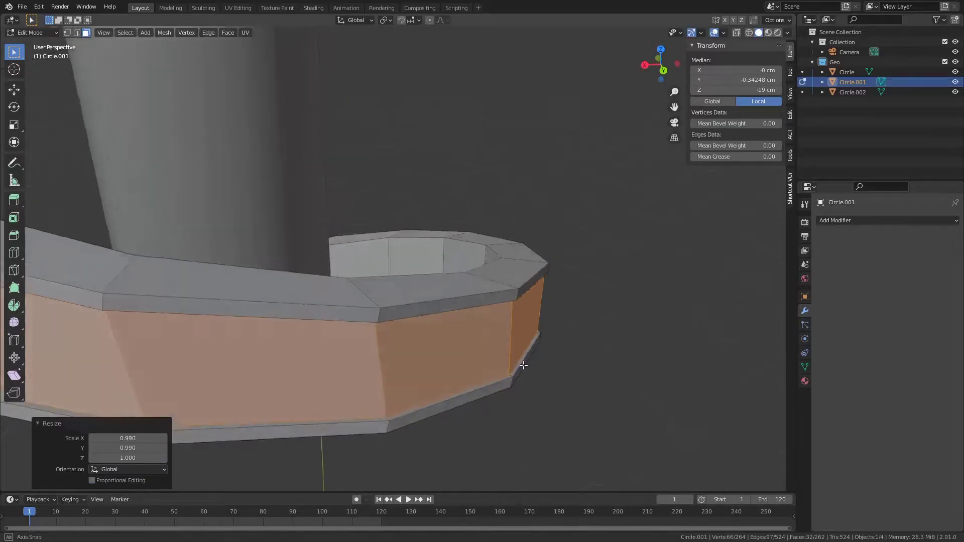
middle_click_drag(521, 361, 594, 351)
key("p")
left_click(553, 344)
Scale the band's inset face strip horizontally inward to 0.9804, forming a groove
scroll(568, 295, "down", 4)
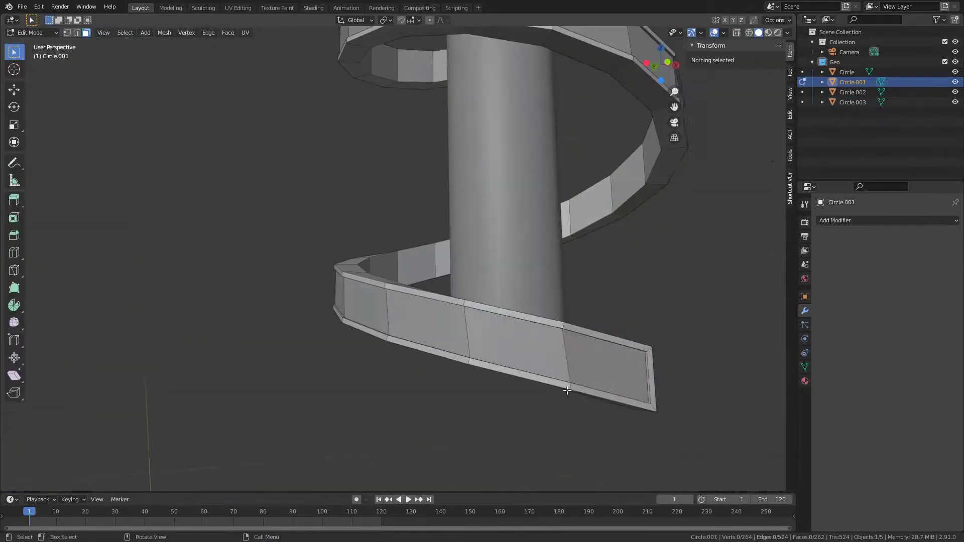
middle_click_drag(568, 295, 896, 150)
left_click(200, 314, "ctrl")
mouse_move(199, 314)
middle_mouse_down()
mouse_move(370, 200)
mouse_move(470, 232)
mouse_move(724, 221)
mouse_move(527, 417)
mouse_move(622, 318)
middle_mouse_up()
left_click(527, 416, "ctrl")
scroll(623, 318, "up", 2)
key("s")
key("shift+z")
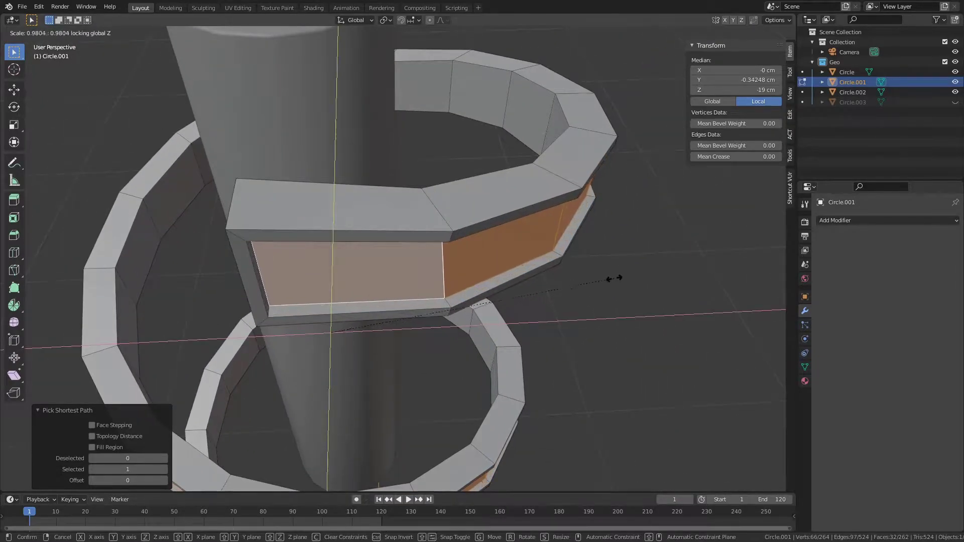
left_click(613, 278)
Inspect the separated strip Circle.003 alone in local view
key("Tab")
key("KP_Divide")
key("Tab")
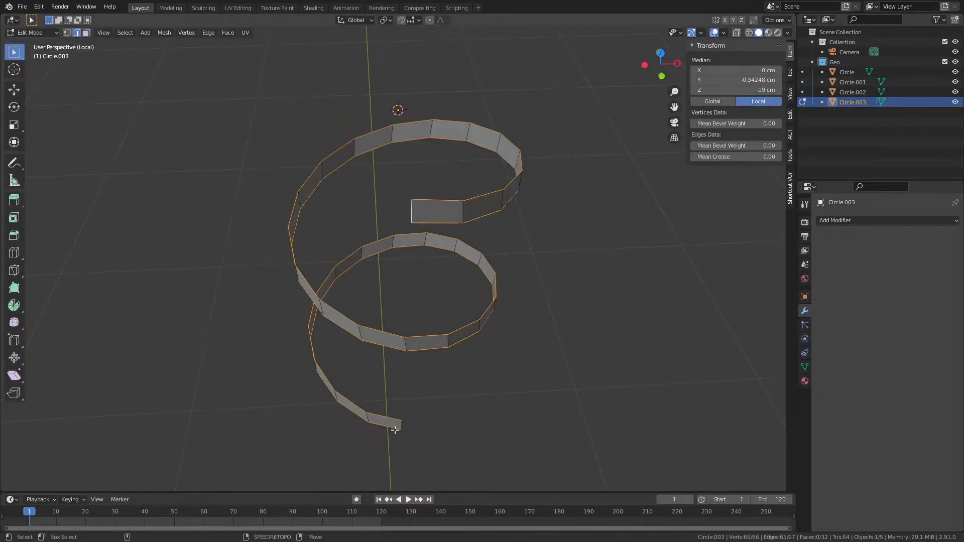
key("Tab")
Isolate the helix band Circle.001 in local view for editing
key("KP_Divide")
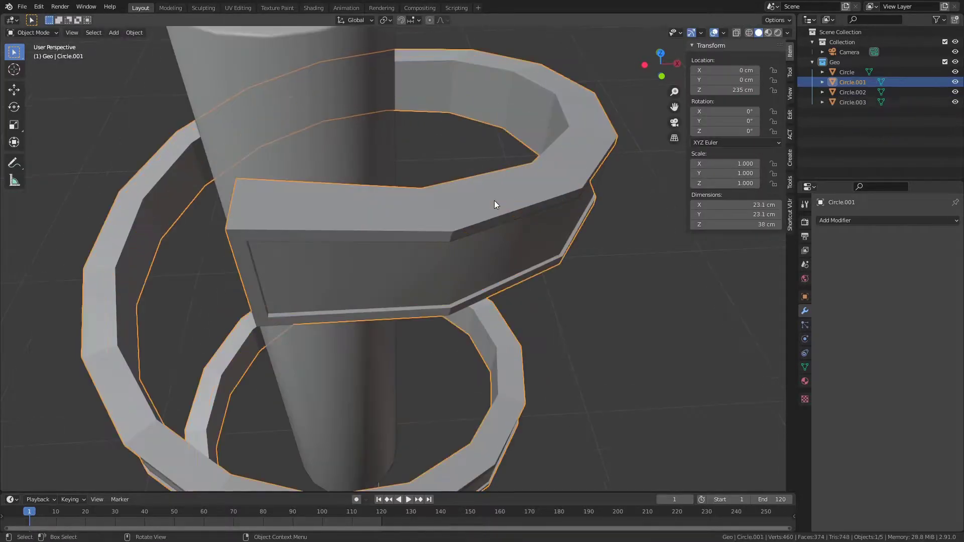
left_click(494, 201)
key("KP_Divide")
key("Tab")
scroll(367, 162, "up", 4)
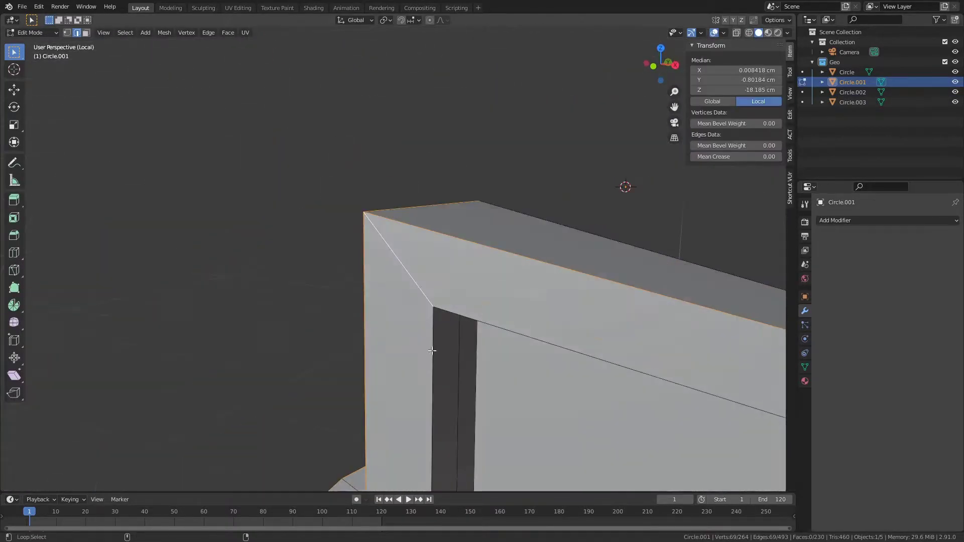
scroll(367, 161, "down", 4)
Bevel the edge loop around the helix band's outline
left_click(378, 332, "alt")
scroll(378, 332, "down", 5)
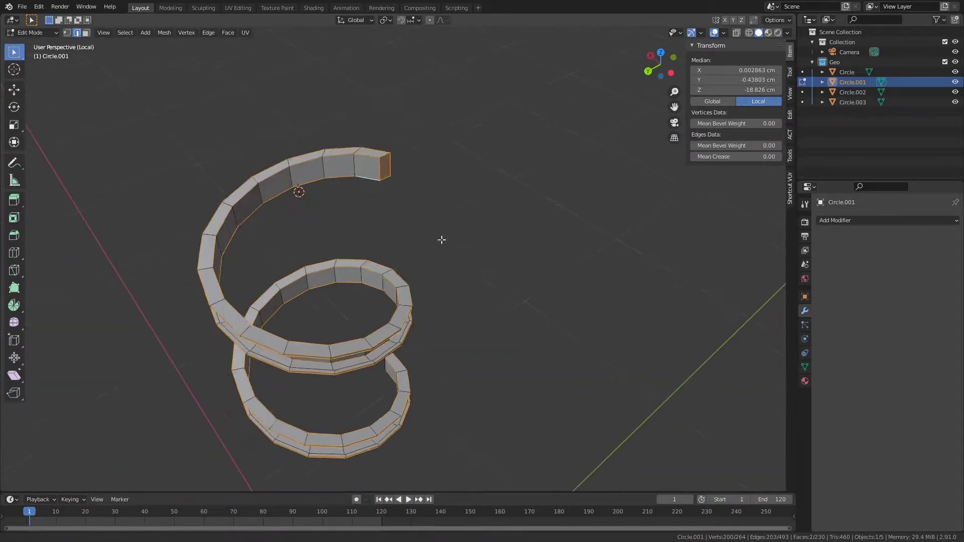
scroll(333, 247, "up", 8)
scroll(518, 271, "down", 5)
scroll(467, 230, "down", 3)
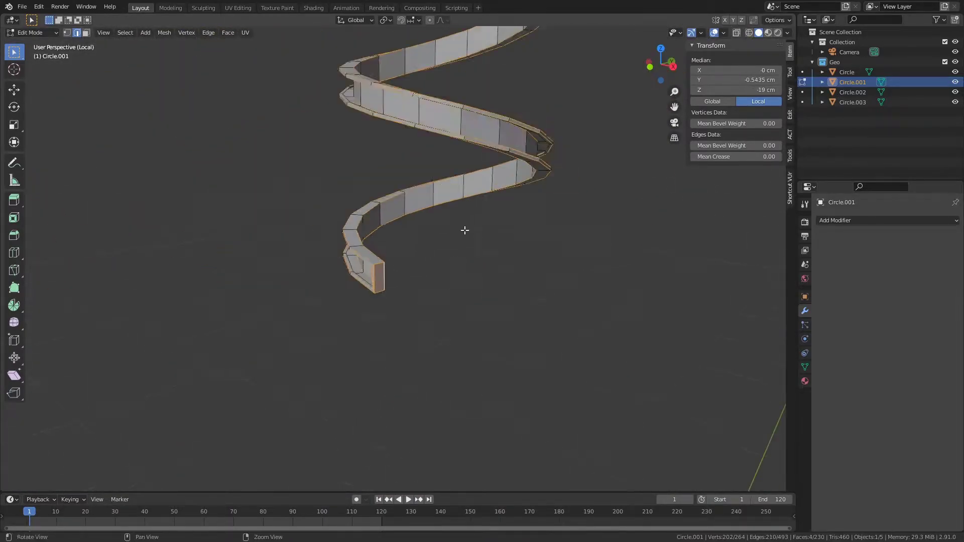
middle_click_drag(467, 231, 492, 282)
scroll(492, 282, "up", 2)
key("ctrl+b")
left_click(375, 212)
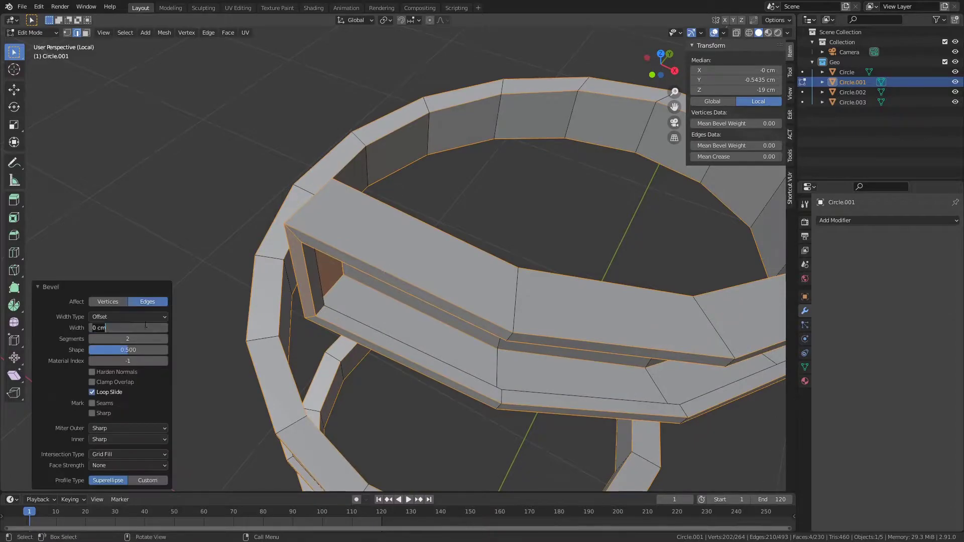
scroll(375, 212, "up", 3)
key("Tab")
Exit local view and give the spiral band pieces level-2 subdivision smoothing
key("KP_Divide")
left_click(445, 252, "shift")
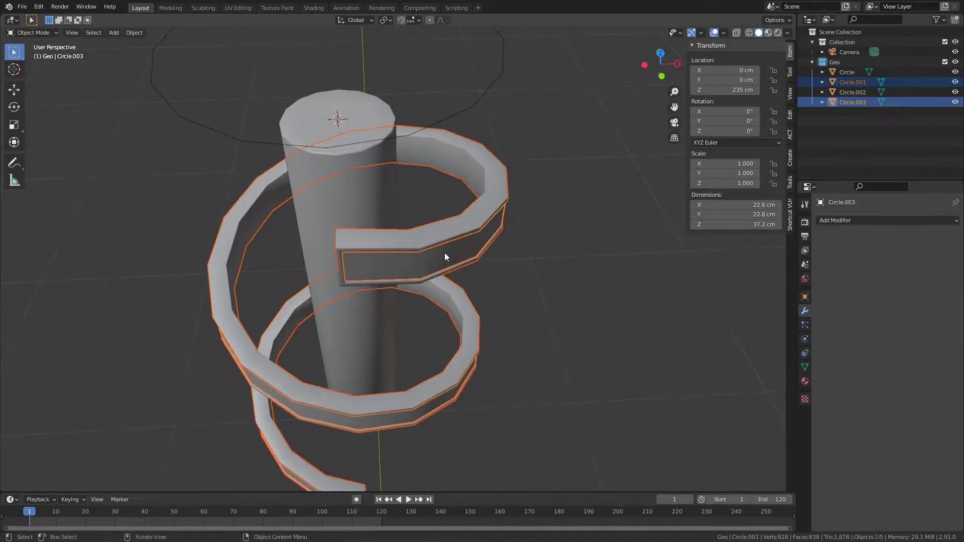
key("ctrl+2")
left_click(435, 186)
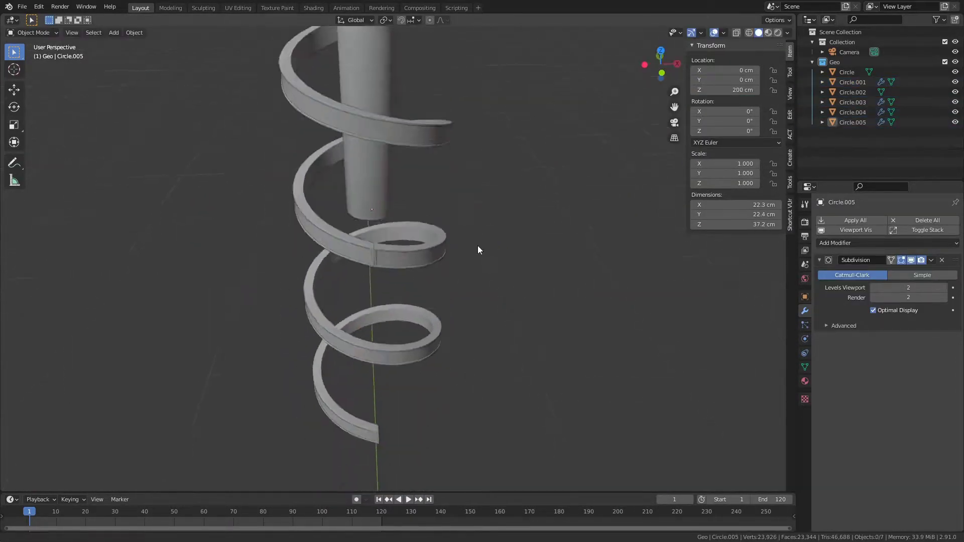
middle_click_drag(422, 260, 428, 311)
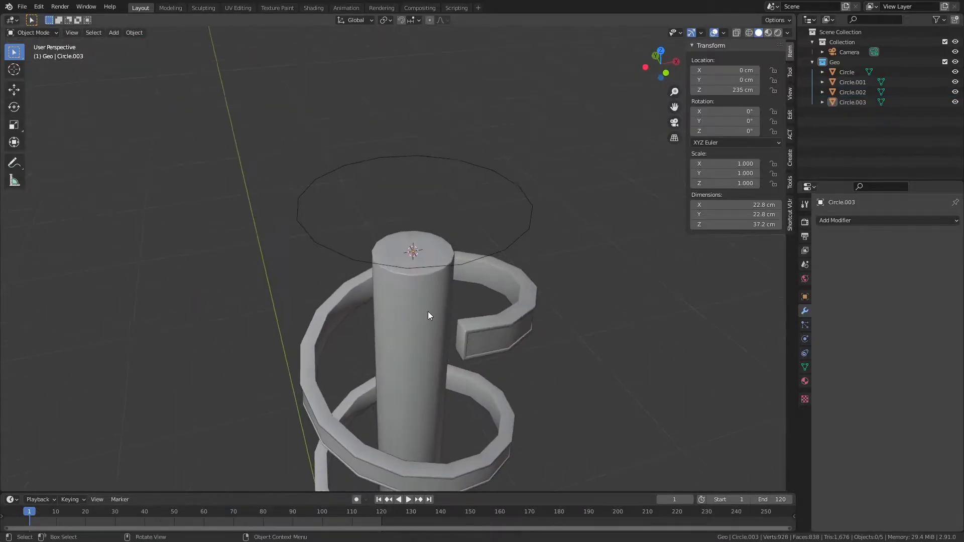
Add a 0.5 cm cube as the starting bar and enter Edit Mode
key("shift+a")
left_click(527, 294)
left_click(123, 396)
type("0.5")
key("Return")
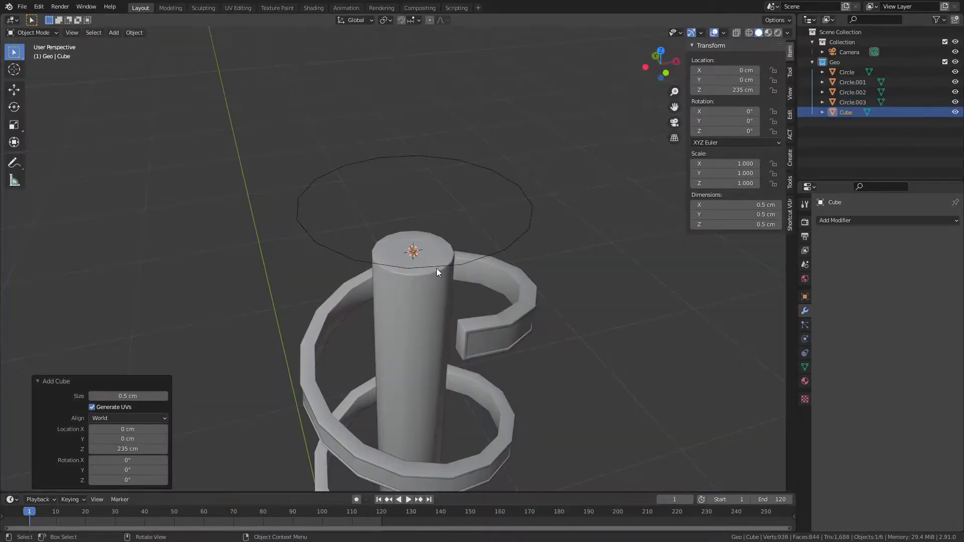
key("KP_7")
key("Return")
key("Tab")
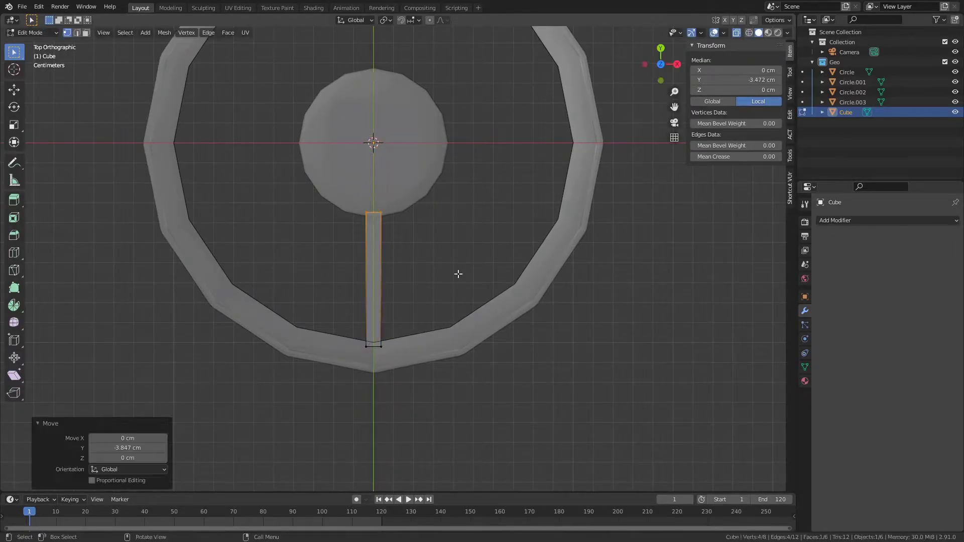
Split the bar into segments with loop cuts along its length
left_click_drag(466, 312, 467, 312)
mouse_move(466, 312)
middle_mouse_down()
mouse_move(532, 198)
mouse_move(351, 221)
middle_mouse_up()
scroll(351, 221, "up", 3)
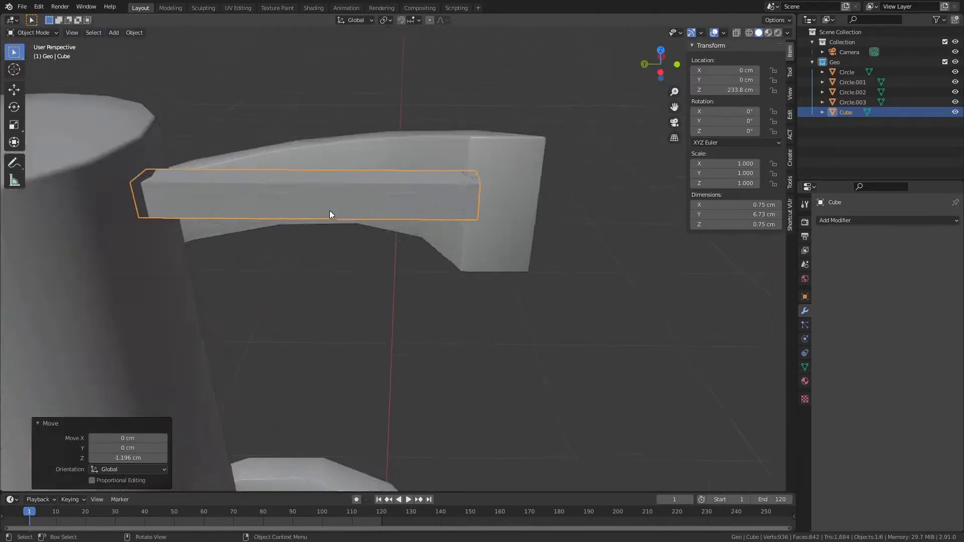
key("ctrl+r")
scroll(291, 188, "up", 1)
left_click(291, 188)
left_click(863, 220)
key("Escape")
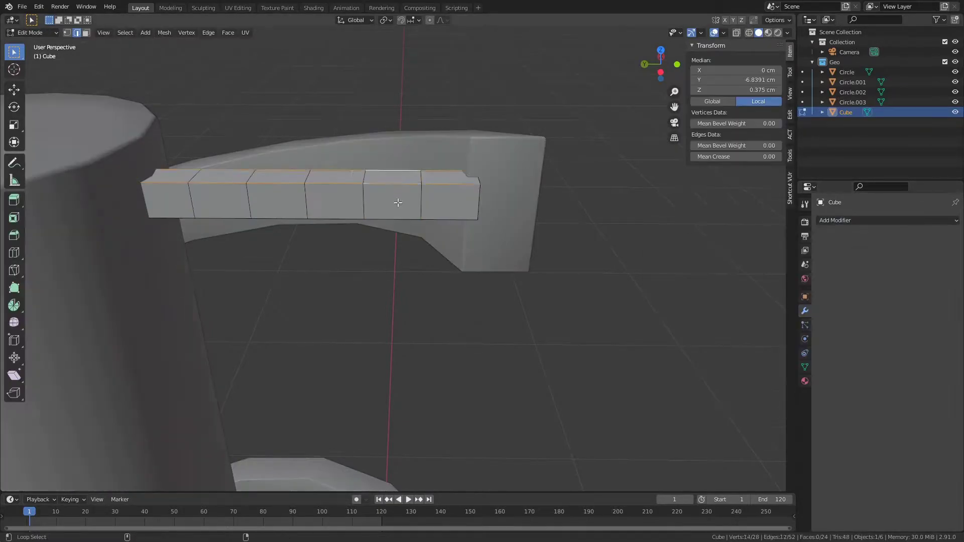
Bevel the bar's long edges and add a Simple Deform Twist modifier
mouse_move(352, 211)
middle_mouse_down()
mouse_move(381, 236)
mouse_move(305, 330)
middle_mouse_up()
key("ctrl+b")
left_click(305, 329)
middle_click_drag(142, 333, 400, 266)
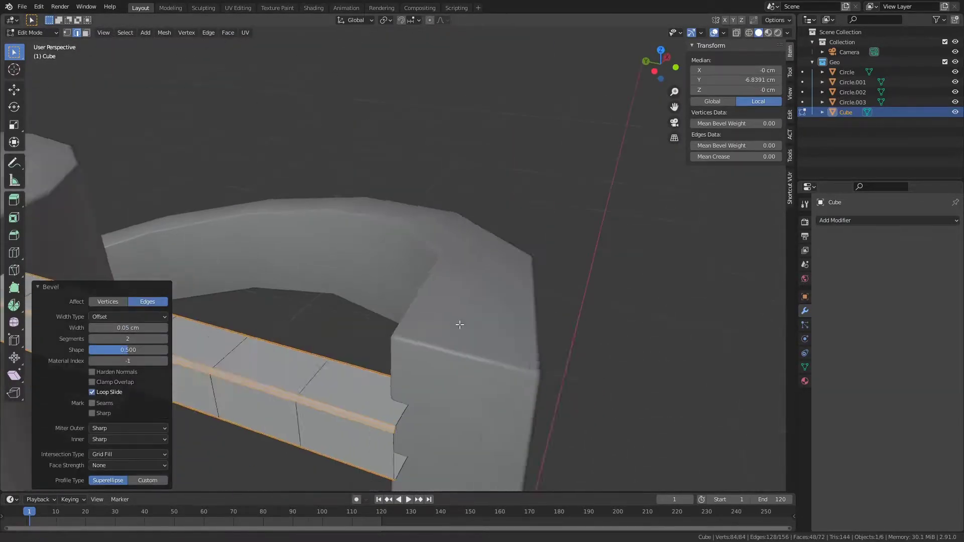
key("Tab")
left_click(864, 220)
left_click(839, 418)
left_click(878, 313)
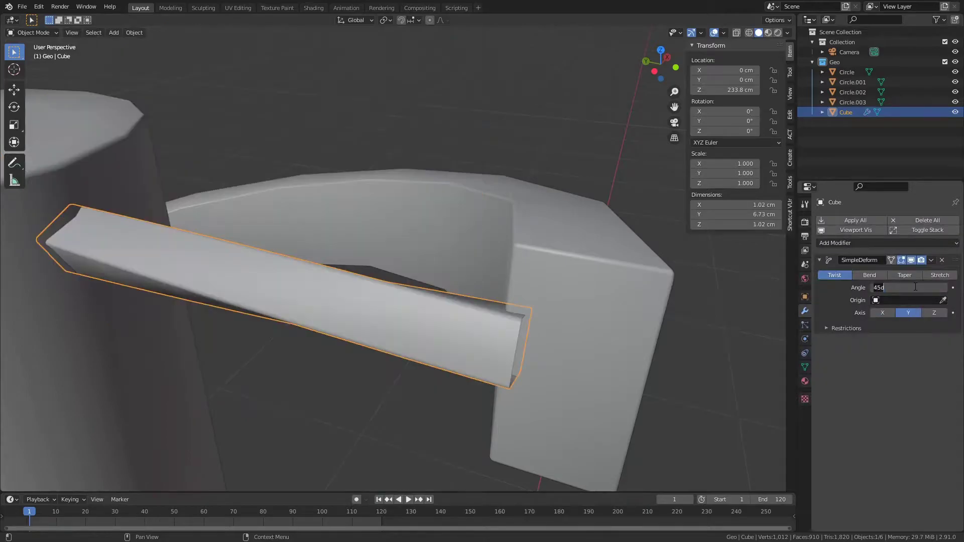
Apply the bar's twist and shift selected edge loops vertically into a wavy strut
left_click_drag(908, 287, 933, 287)
key("ctrl+a")
key("Tab")
left_click(178, 256, "alt+shift")
key("ctrl+KP_3")
key("g")
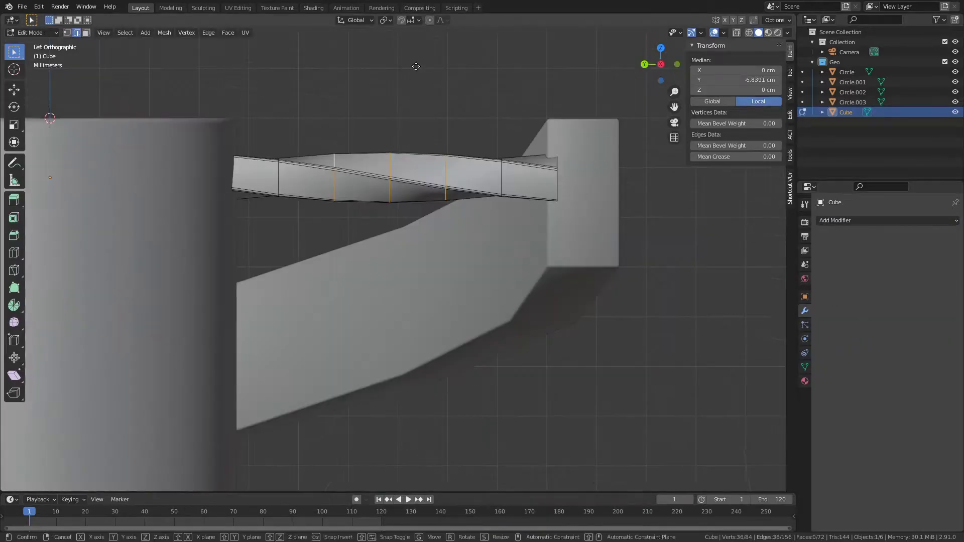
left_click(420, 83)
scroll(409, 150, "down", 2)
mouse_move(409, 150)
middle_mouse_down()
mouse_move(517, 236)
mouse_move(520, 158)
middle_mouse_up()
Rotate the strut 10° around Z and move it to its new height
key("Tab")
key("KP_7")
type("rz10")
key("Return")
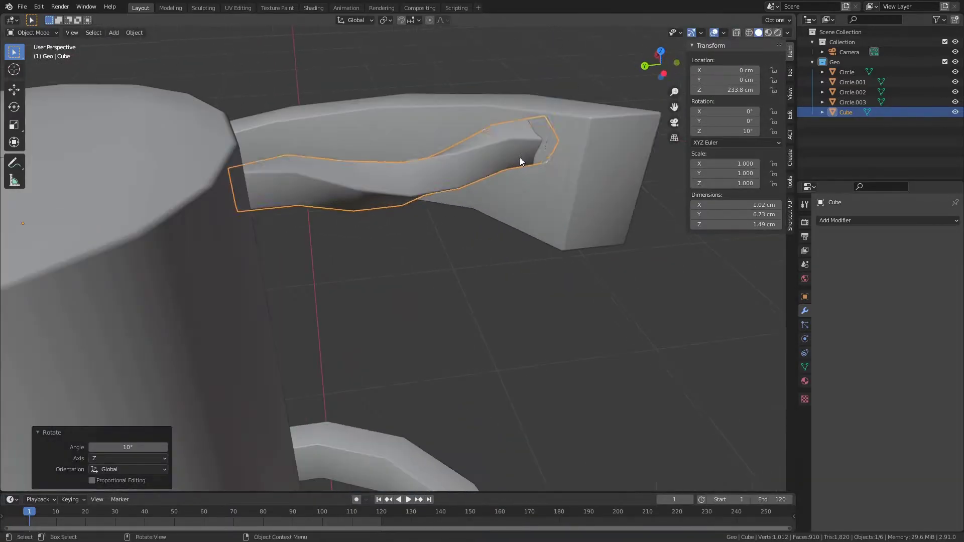
key("g")
key("z")
left_click(547, 179)
Apply the strut's rotation so it links cylinder and spiral
scroll(513, 206, "down", 3)
middle_click_drag(513, 206, 396, 243)
key("ctrl+a")
left_click(393, 235)
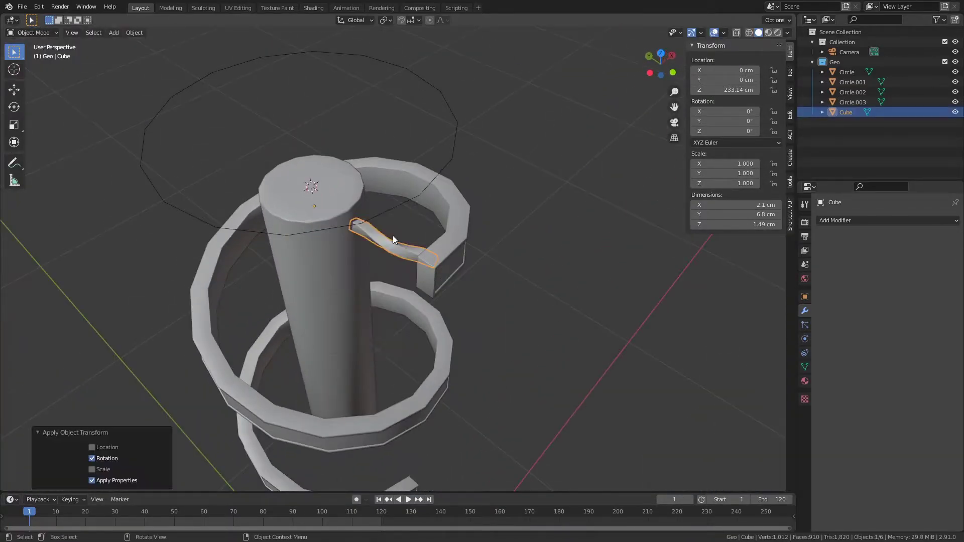
key("shift+a")
Add a plain axes empty named Array_CTRL and give the strut an Array modifier
left_click(456, 345)
key("F2")
type("Array_CTRL")
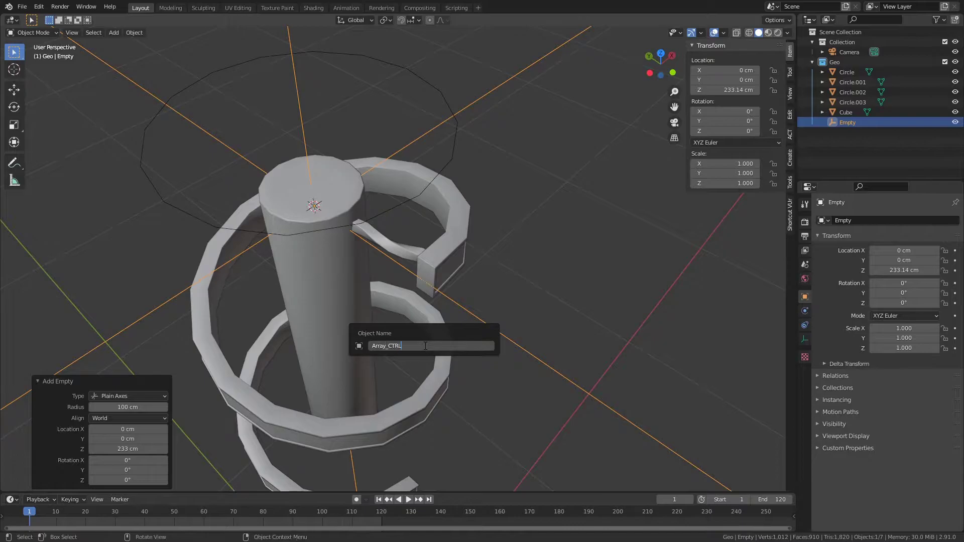
key("Return")
left_click(402, 233)
left_click(805, 311)
left_click(888, 243)
left_click(835, 306)
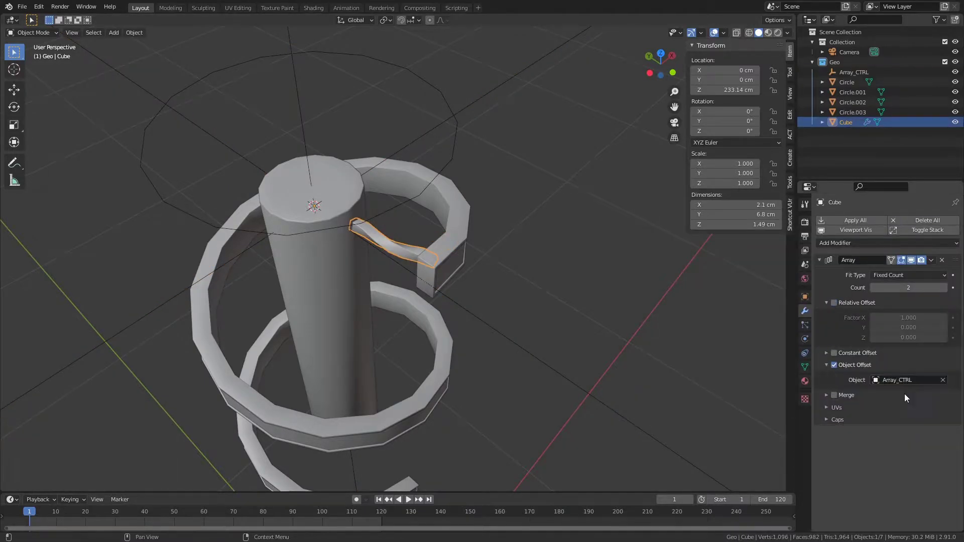
Turn Array_CTRL 75° around Z and lower it so the struts spiral downward
left_click(516, 101)
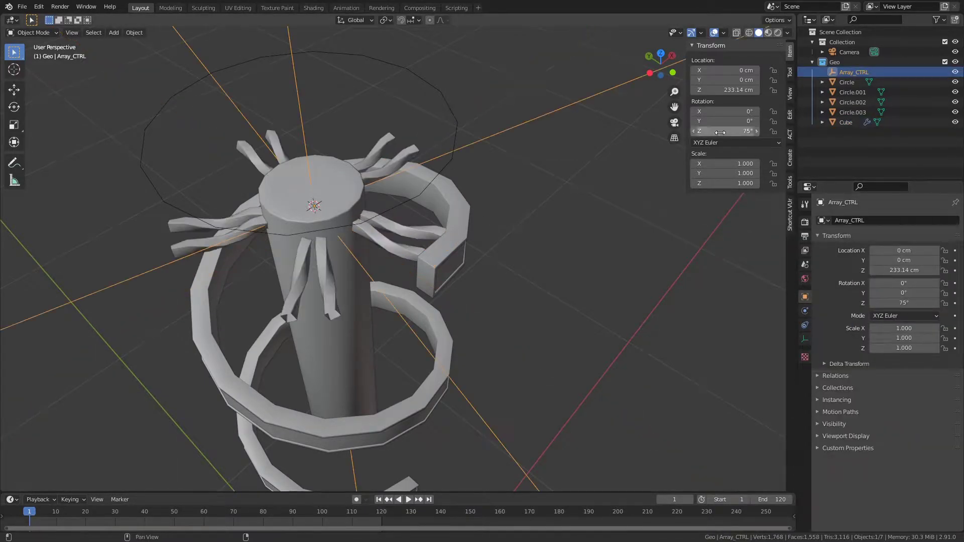
key("g")
key("z")
left_click(303, 169)
scroll(302, 169, "up", 8)
key("g")
key("z")
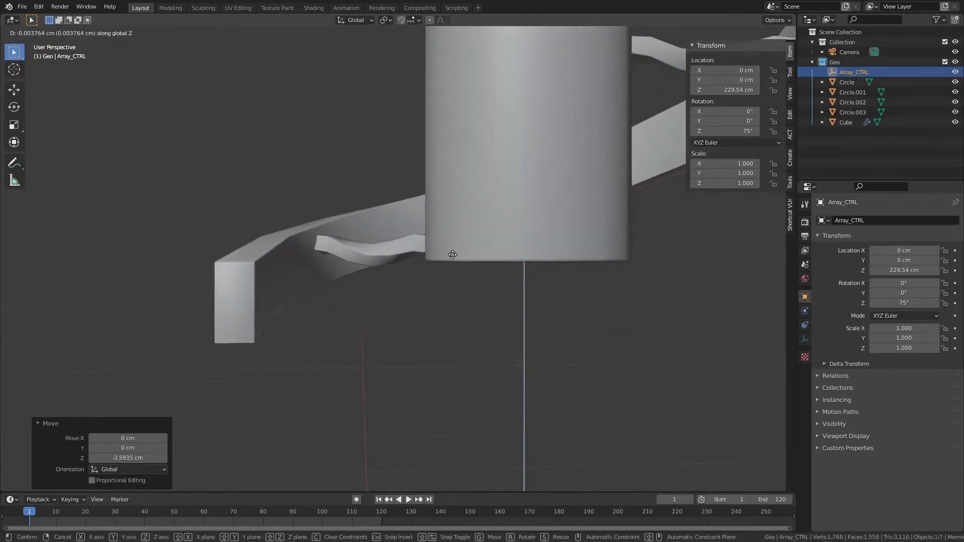
left_click(452, 254)
middle_click_drag(453, 254, 503, 315)
Adjust the strut's vertical position and review the spiral of struts around the lamp
left_click(385, 248)
middle_click_drag(384, 248, 251, 179)
key("g")
key("z")
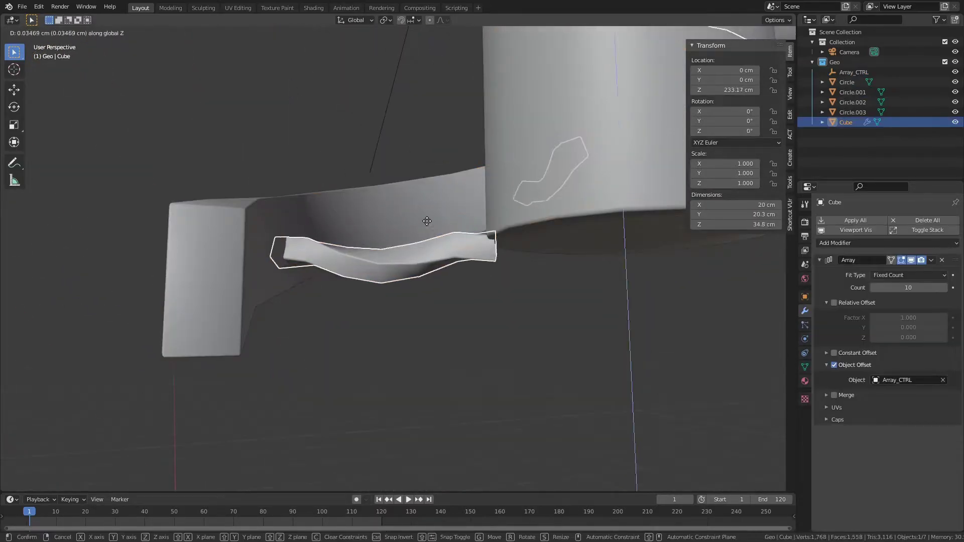
left_click(427, 220)
scroll(436, 244, "down", 5)
mouse_move(487, 256)
middle_mouse_down()
mouse_move(633, 311)
mouse_move(594, 321)
mouse_move(534, 287)
middle_mouse_up()
scroll(507, 301, "down", 5)
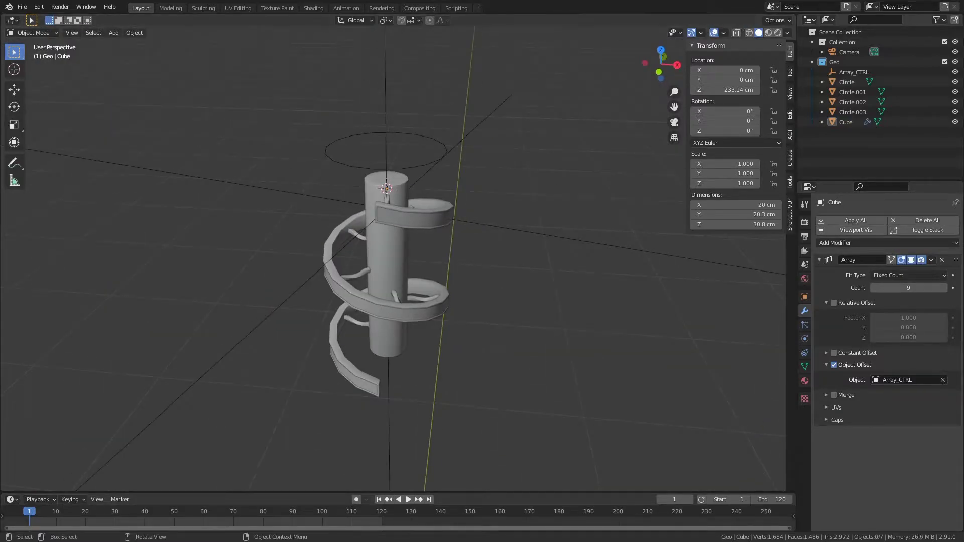
Extrude the top ring -2.5 along Z and grid fill its opening
left_click(446, 152)
key("KP_Decimal")
key("Tab")
key("g")
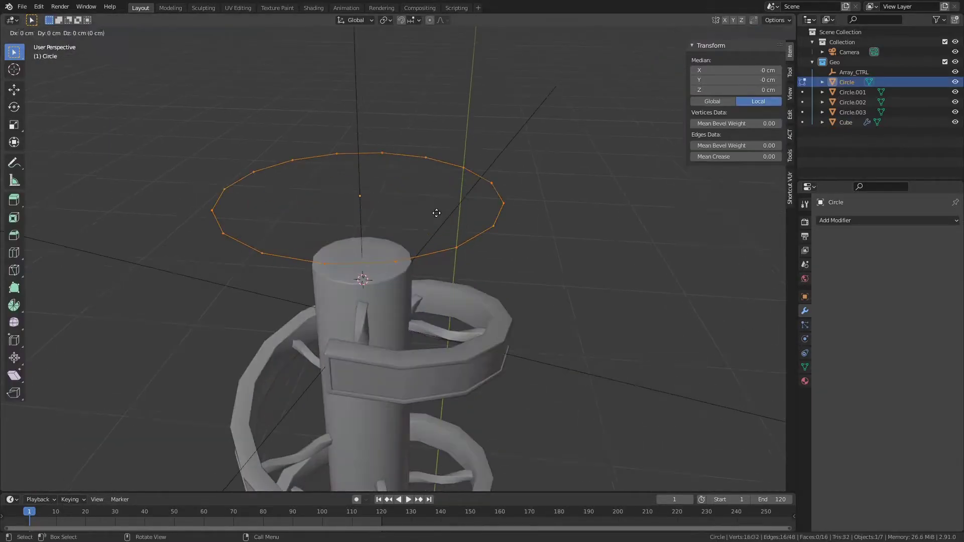
mouse_move(436, 213)
middle_mouse_down()
mouse_move(442, 251)
mouse_move(432, 238)
mouse_move(384, 236)
mouse_move(416, 163)
mouse_move(478, 159)
mouse_move(498, 235)
mouse_move(499, 216)
middle_mouse_up()
scroll(442, 251, "up", 4)
type("ez-2.5")
key("ctrl+f")
left_click(384, 236)
Bevel the cap's edge loops into a stepped two-tier shape
key("KP_7")
scroll(499, 216, "up", 5)
mouse_move(345, 409)
middle_mouse_down()
mouse_move(295, 393)
mouse_move(210, 272)
mouse_move(370, 473)
mouse_move(456, 272)
mouse_move(425, 247)
middle_mouse_up()
key("2")
left_click(210, 272, "alt")
key("ctrl+b")
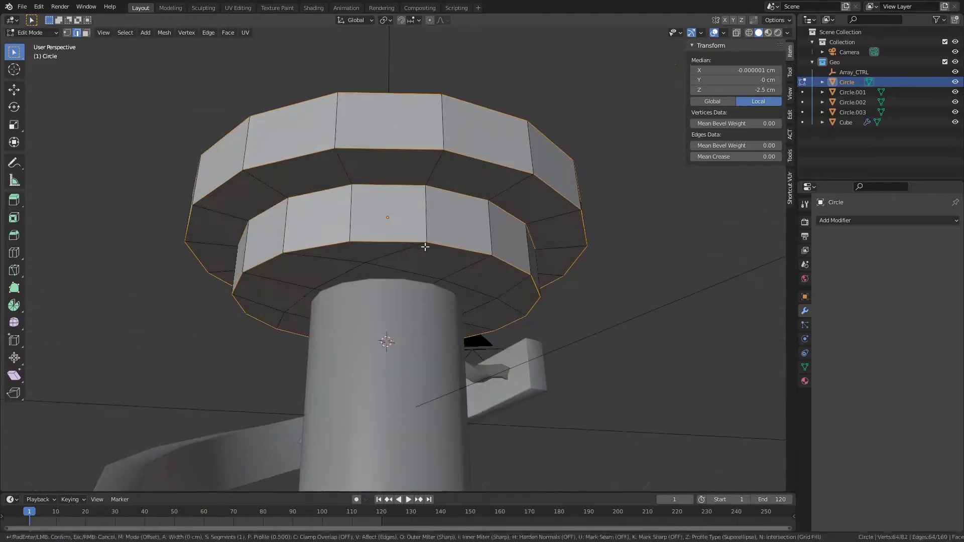
left_click(424, 247)
Bevel the central cylinder's top rim and return to Object Mode
key("alt+q")
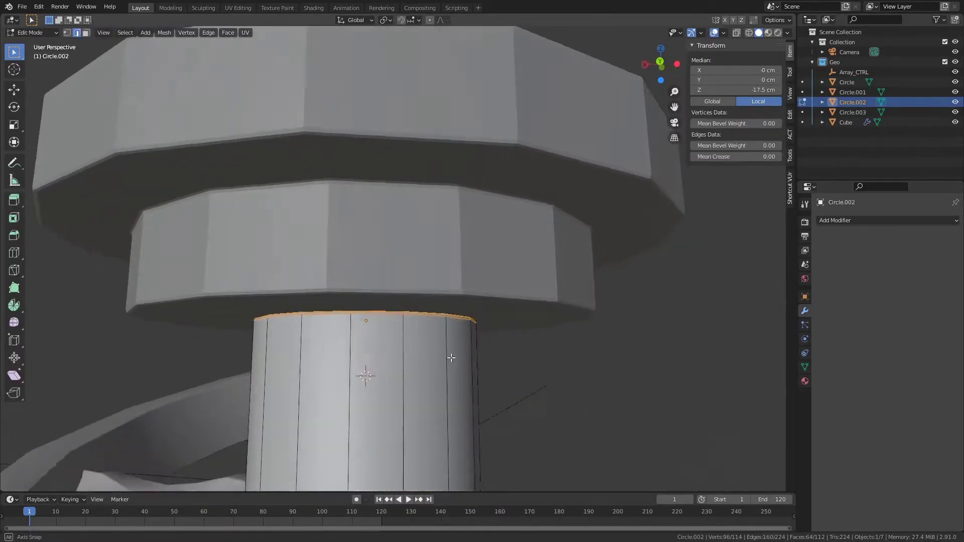
key("KP_Decimal")
key("KP_Divide")
key("shift+b")
left_click_drag(354, 66, 502, 122)
key("Tab")
key("KP_Divide")
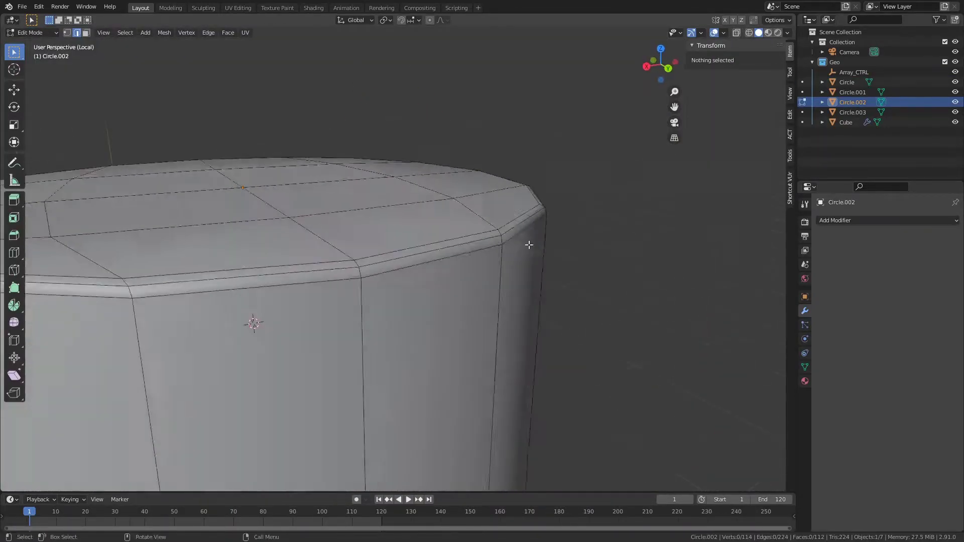
scroll(540, 308, "down", 4)
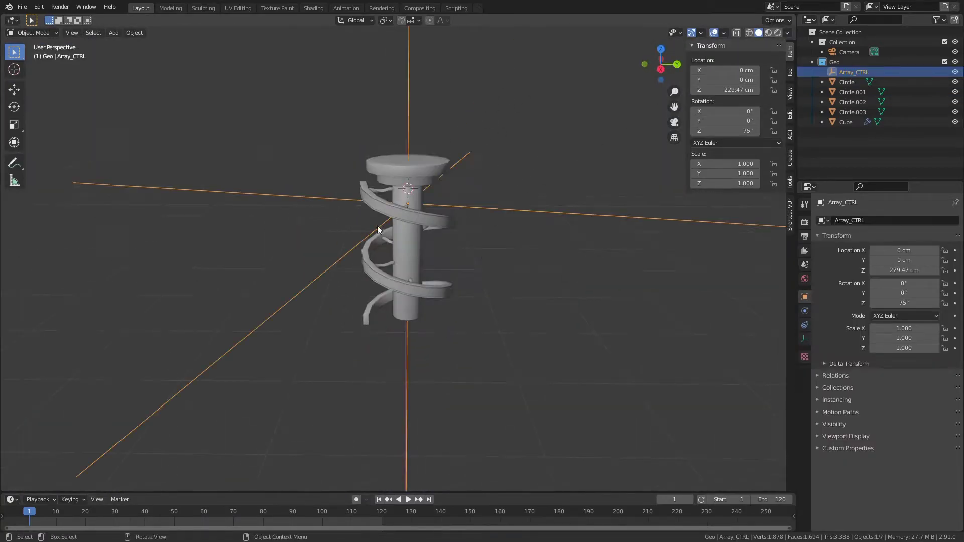
key("shift+d")
middle_click_drag(616, 276, 487, 345)
key("ctrl+z")
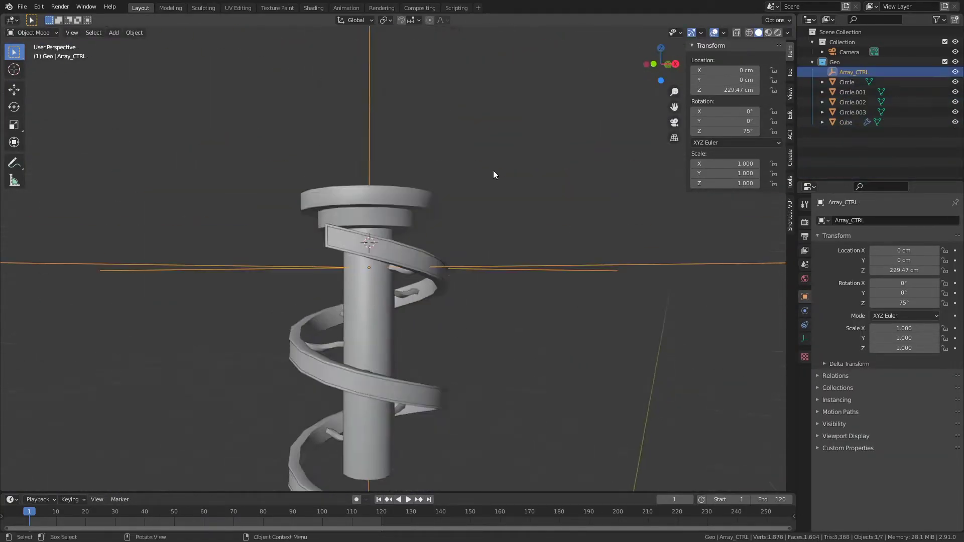
mouse_move(493, 171)
middle_mouse_down()
mouse_move(400, 176)
mouse_move(553, 225)
mouse_move(386, 164)
middle_mouse_up()
Mark seams on the edge loops around the top disc's underside
left_click(387, 164)
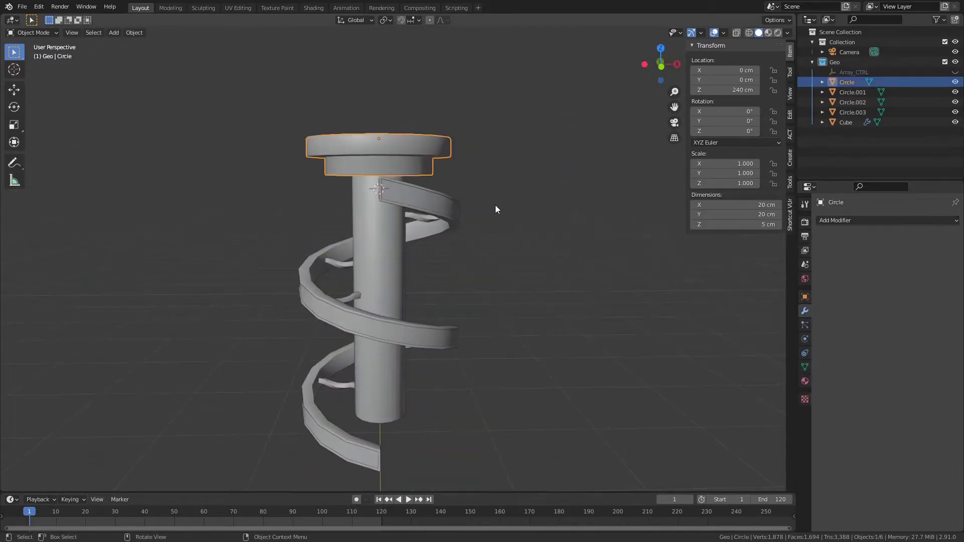
key("Tab")
key("KP_Divide")
scroll(415, 251, "up", 3)
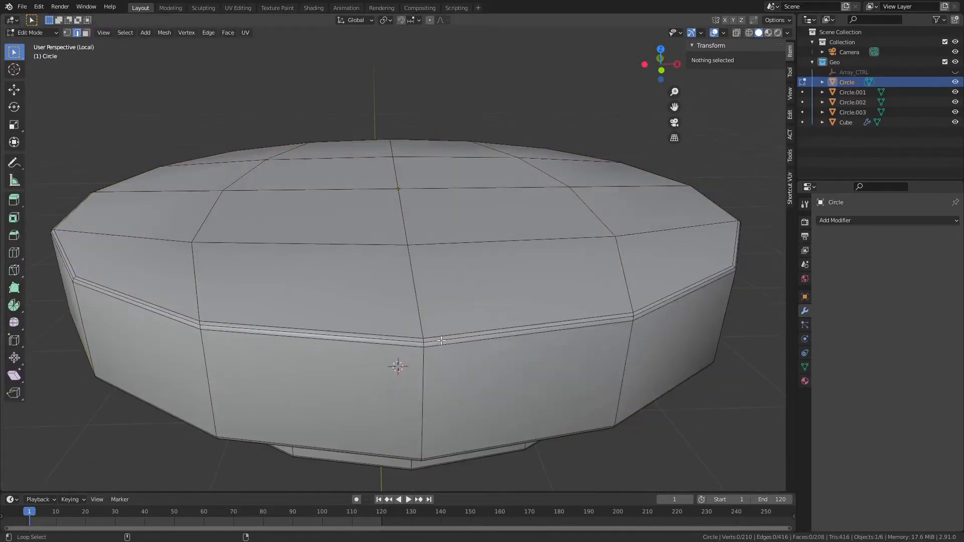
mouse_move(394, 366)
middle_mouse_down()
mouse_move(416, 251)
mouse_move(600, 255)
mouse_move(396, 201)
mouse_move(382, 211)
middle_mouse_up()
left_click(416, 251, "alt+shift")
scroll(415, 251, "down", 5)
scroll(641, 273, "up", 5)
right_click(401, 190)
left_click(447, 263)
key("alt+a")
Mark seams along the column's top rim and down its side
key("KP_Divide")
key("KP_Divide")
scroll(381, 211, "up", 4)
left_click(374, 153, "alt")
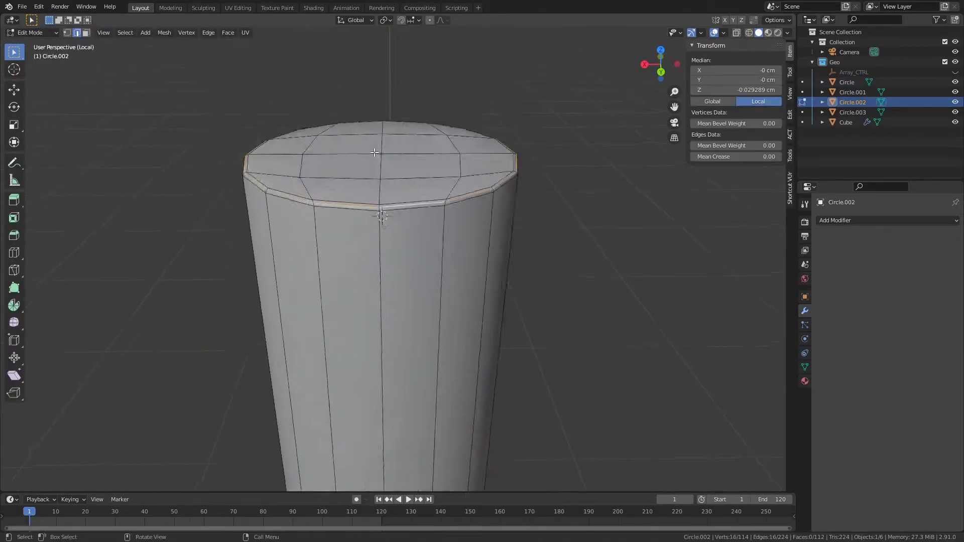
scroll(375, 153, "down", 3)
middle_click_drag(374, 152, 301, 251)
left_click(267, 317, "alt+shift")
right_click(267, 318)
left_click(267, 318)
Mark seams along the strut's edge loops and return to the full lamp view
key("KP_Divide")
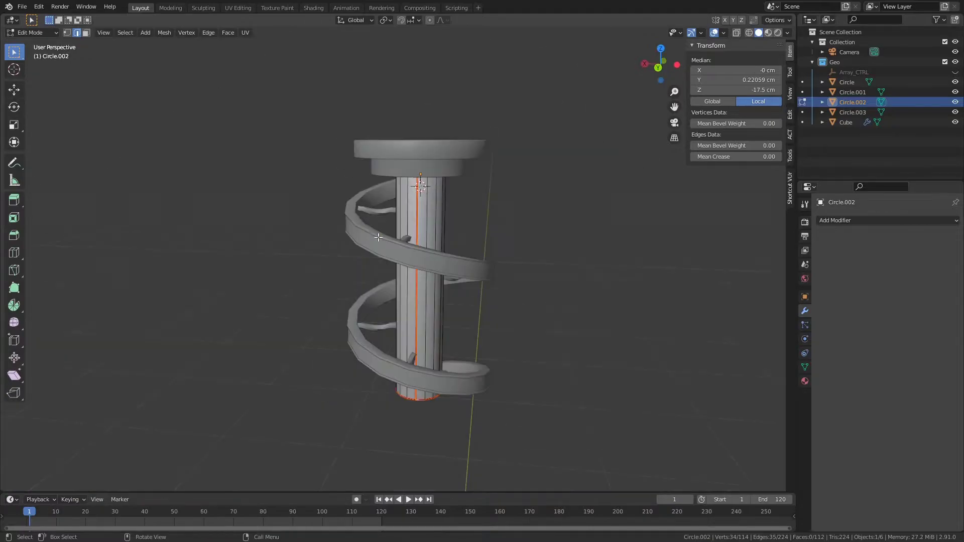
key("Tab")
left_click(406, 228)
key("Tab")
key("KP_Divide")
left_click(403, 235, "alt")
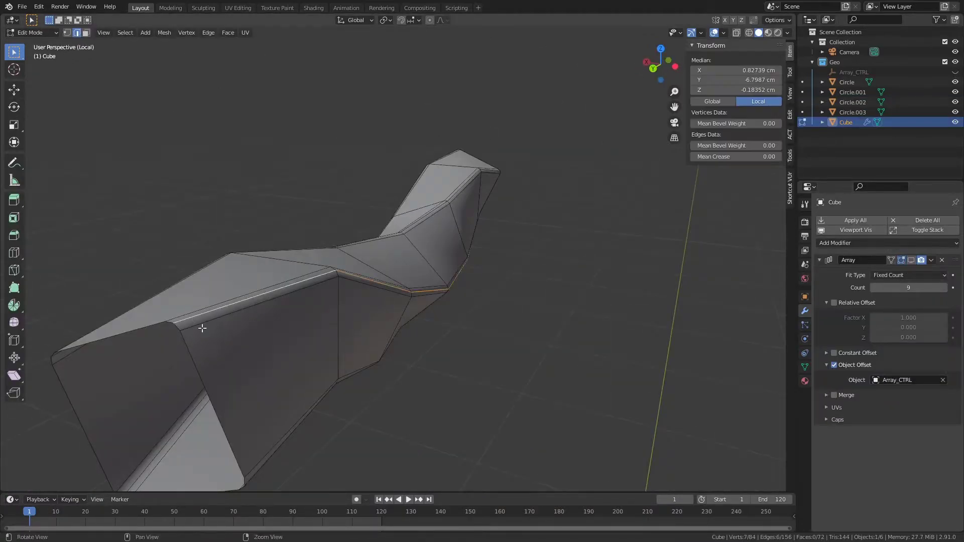
middle_click_drag(202, 328, 334, 432)
left_click(334, 432, "alt+shift")
key("Tab")
key("KP_Divide")
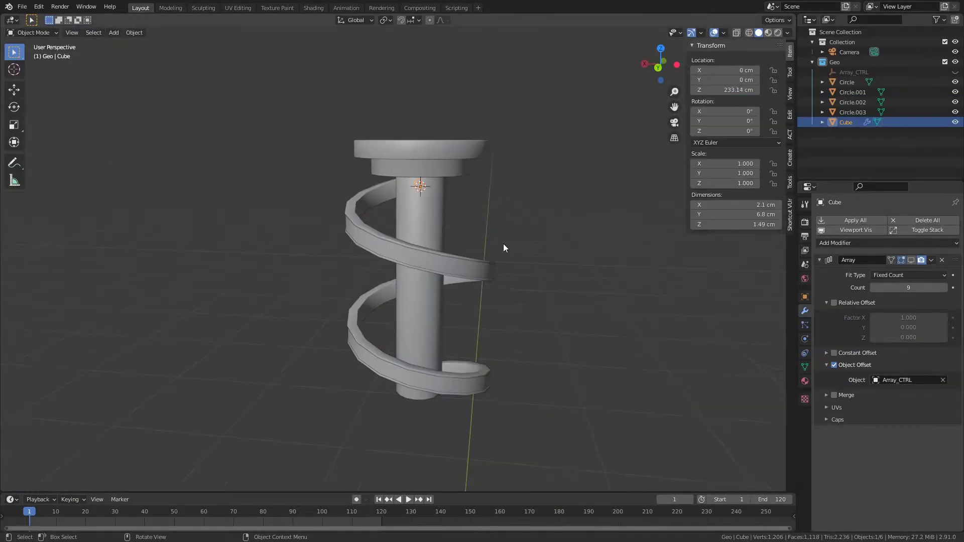
Select the edge loops along the first spiral band for seams
left_click(348, 214)
key("Tab")
key("KP_Divide")
left_click(362, 302, "alt")
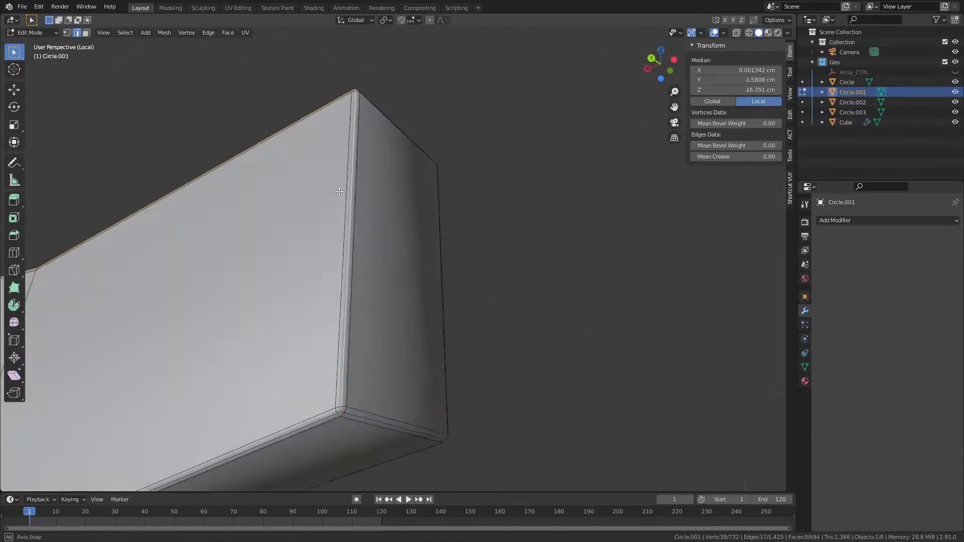
mouse_move(281, 302)
middle_mouse_down()
mouse_move(326, 345)
mouse_move(351, 282)
middle_mouse_up()
scroll(351, 281, "down", 5)
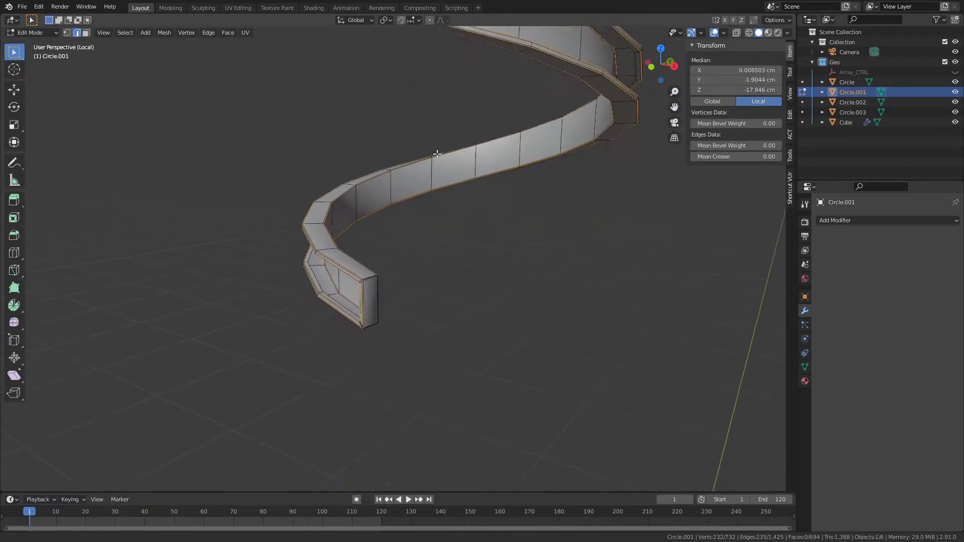
left_click(372, 248, "alt+shift")
scroll(373, 248, "up", 6)
middle_click_drag(373, 248, 556, 385)
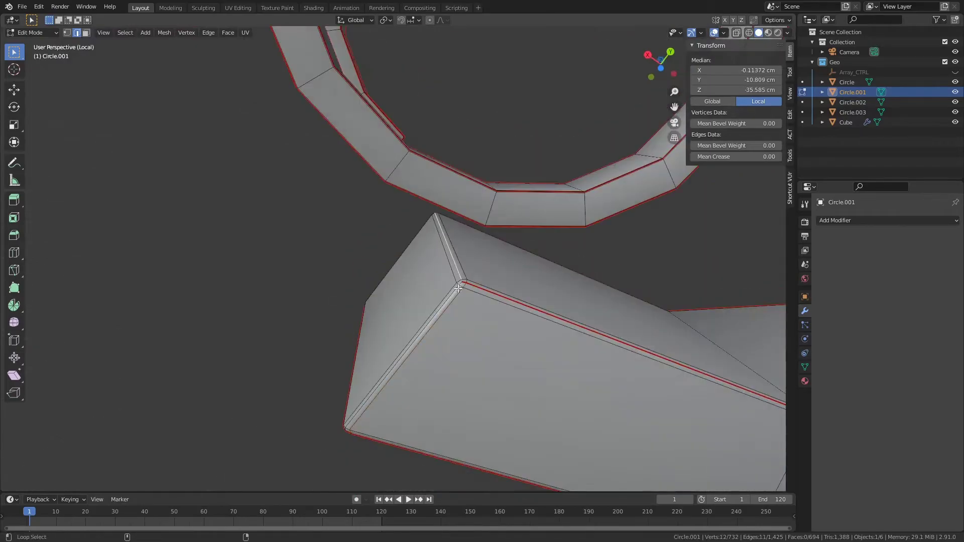
key("Tab")
key("KP_Divide")
Mark seams on both spiral bands' edge loops and restore Object Mode
left_click(463, 265, "shift")
key("Tab")
key("KP_Divide")
key("KP_3")
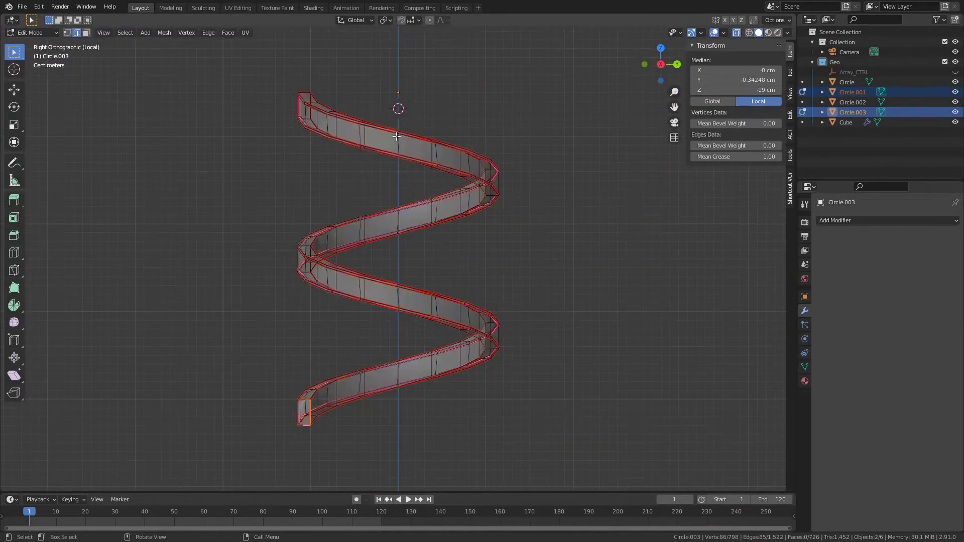
right_click(421, 195)
key("Escape")
key("Tab")
key("KP_Divide")
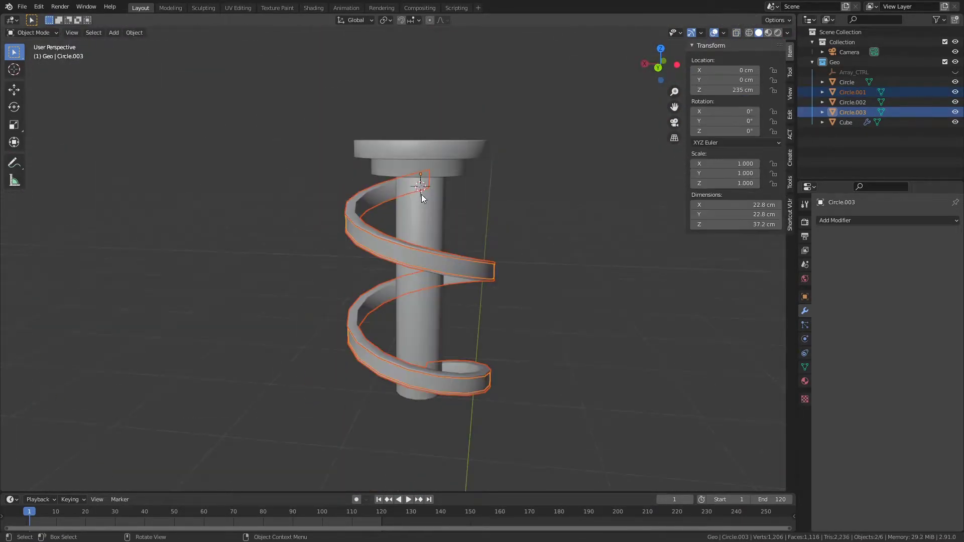
Unwrap all the selected lamp parts in the UV Editing workspace
key("a")
left_click(238, 8)
right_click(636, 213)
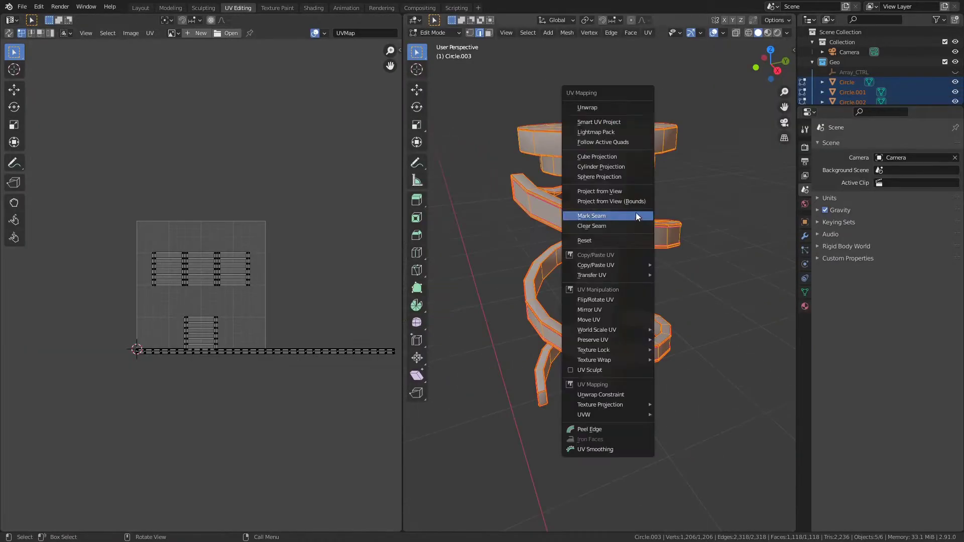
left_click(652, 126)
scroll(295, 297, "up", 4)
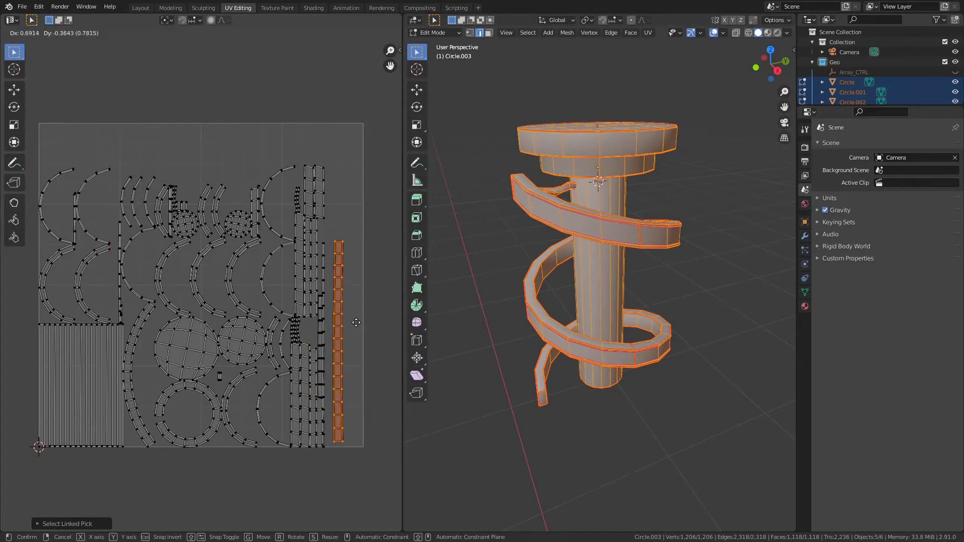
left_click_drag(351, 490, 348, 476)
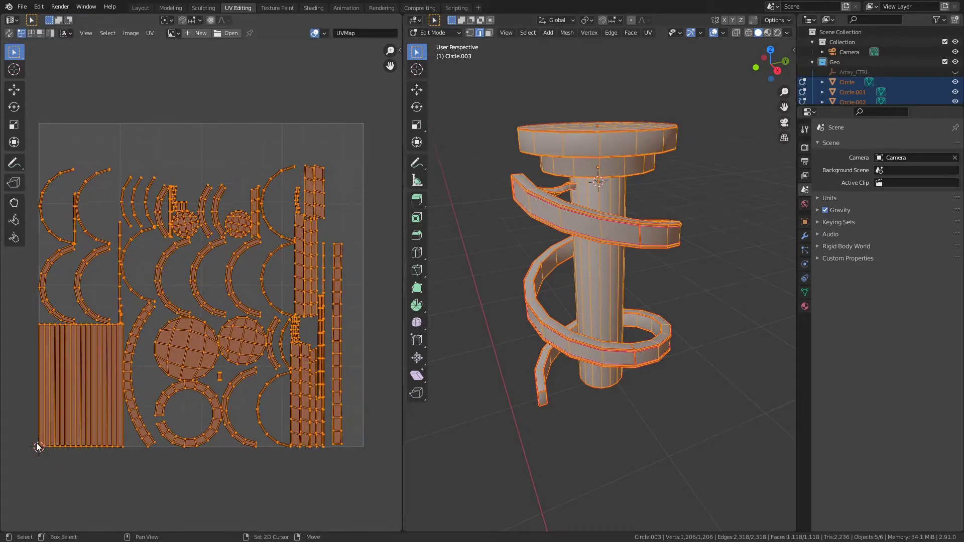
Scale up the UV islands and reposition the narrow strip islands to fill the texture space
key("s")
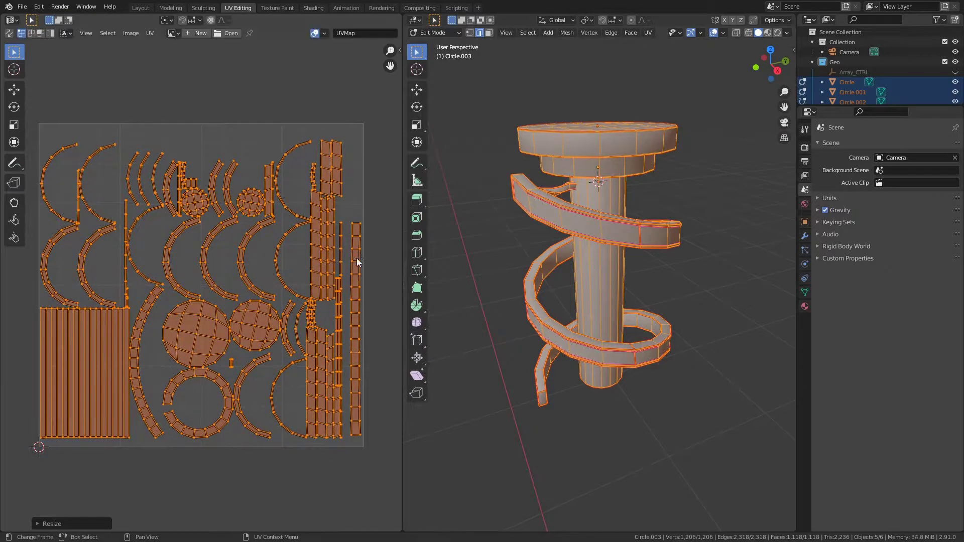
scroll(338, 288, "up", 8)
left_click_drag(276, 211, 311, 453)
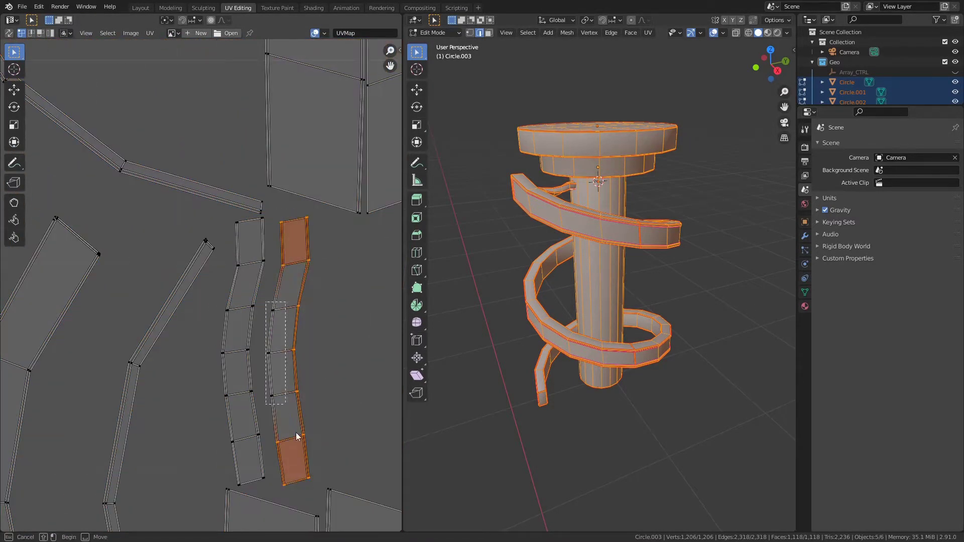
scroll(260, 342, "down", 6)
left_click(219, 164)
scroll(260, 168, "up", 8)
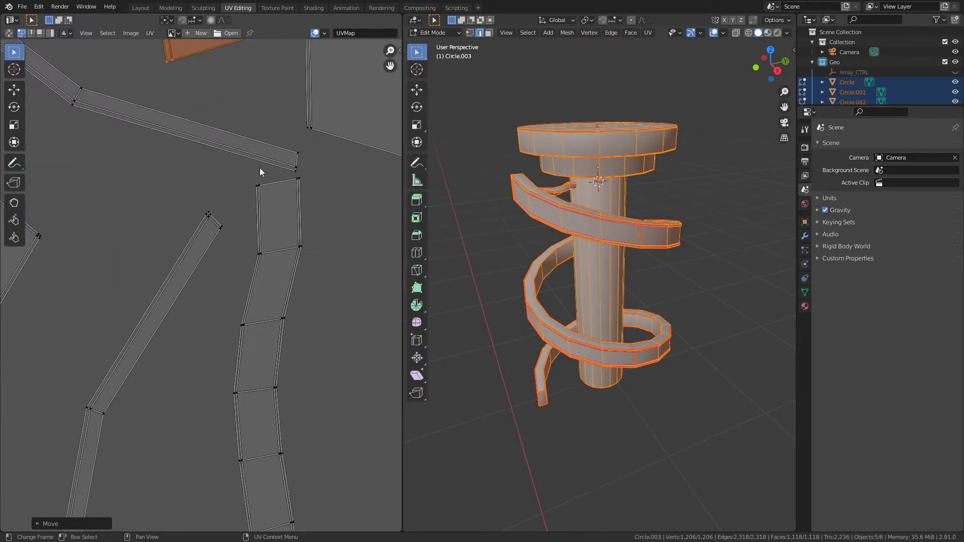
left_click_drag(230, 344, 196, 315)
scroll(191, 347, "down", 2)
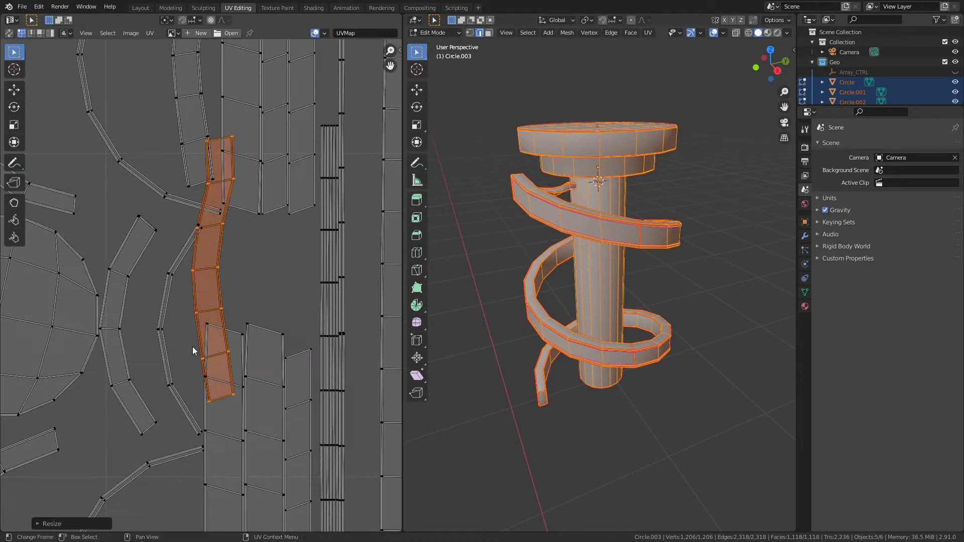
scroll(192, 347, "down", 4)
scroll(281, 333, "up", 5)
scroll(292, 160, "down", 2)
scroll(175, 421, "down", 2)
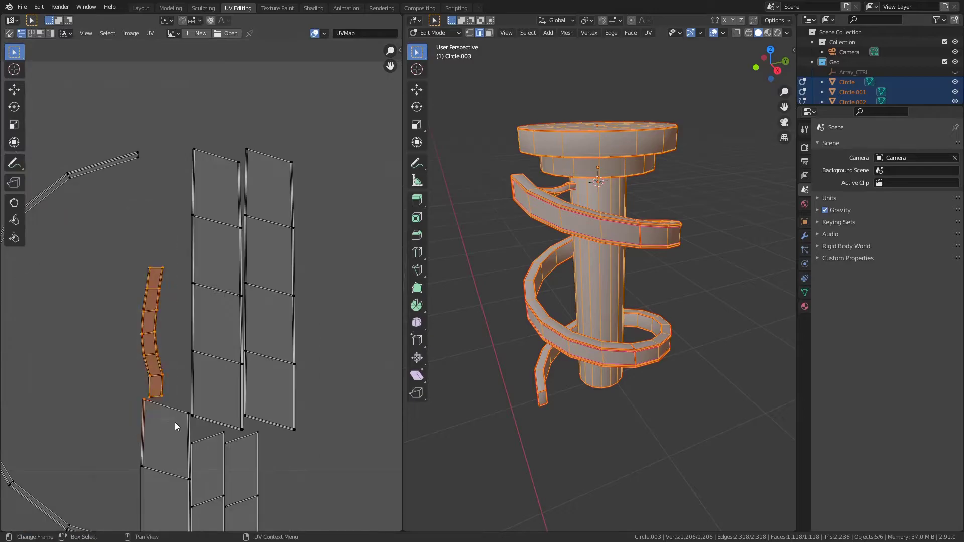
scroll(130, 373, "up", 3)
scroll(130, 372, "up", 4)
scroll(186, 343, "down", 10)
scroll(185, 343, "up", 3)
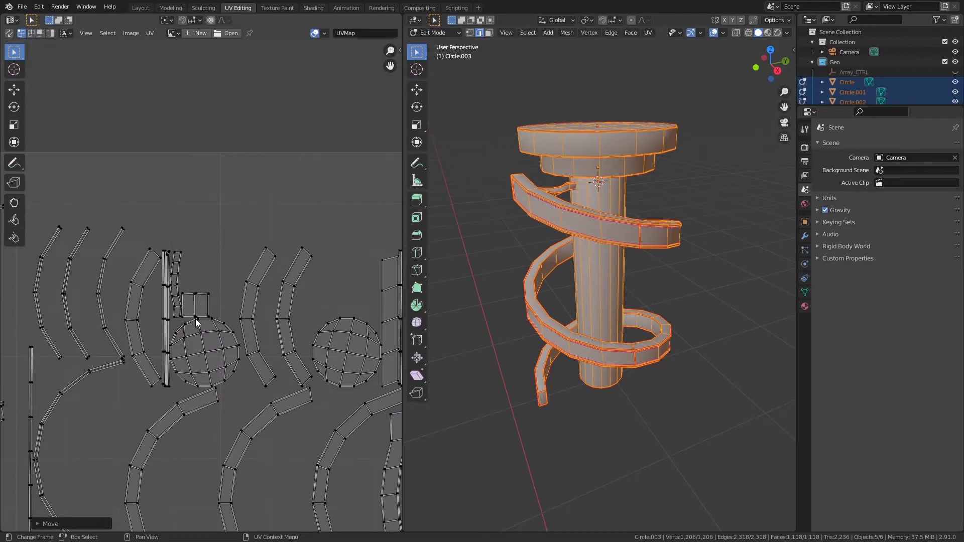
scroll(195, 318, "up", 4)
scroll(121, 246, "up", 3)
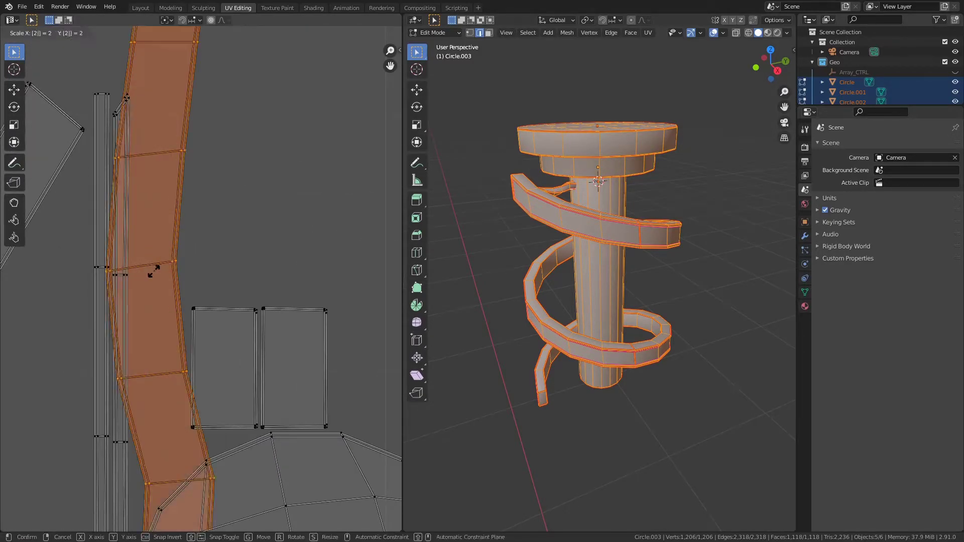
scroll(186, 316, "down", 10)
scroll(170, 348, "down", 3)
scroll(170, 349, "up", 2)
Apply the strut Array modifier, join all parts, and rename the object Lamp
left_click(140, 8)
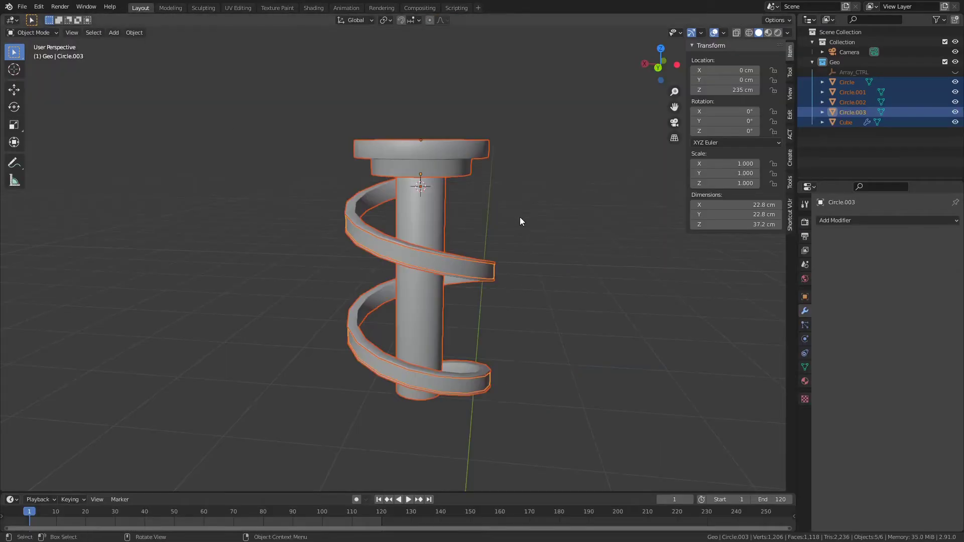
key("ctrl+a")
key("a")
left_click(448, 146, "shift")
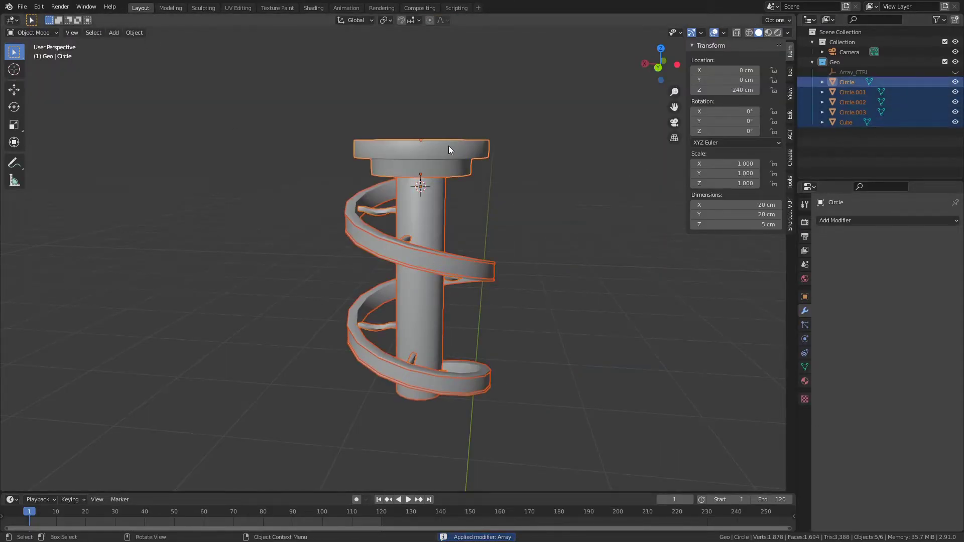
key("ctrl+j")
double_click(847, 72)
type("Lamp")
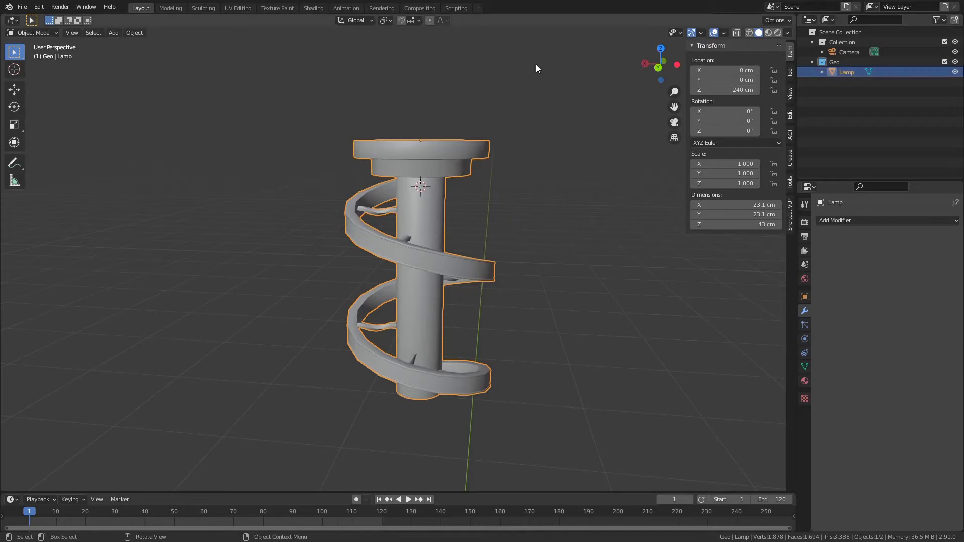
left_click(847, 62)
key("shift+d")
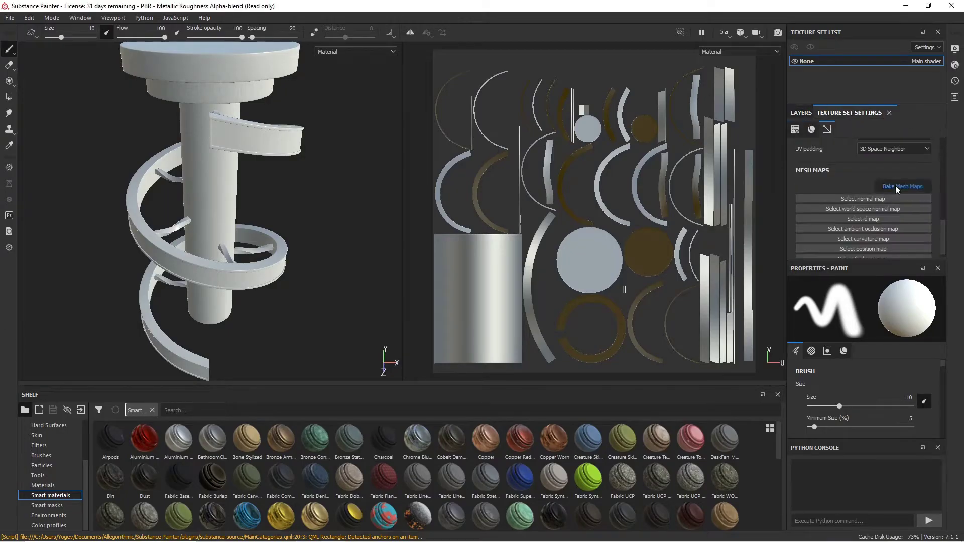
Bake the mesh maps for the lamp with the chosen bake settings
left_click(897, 187)
left_click(548, 430)
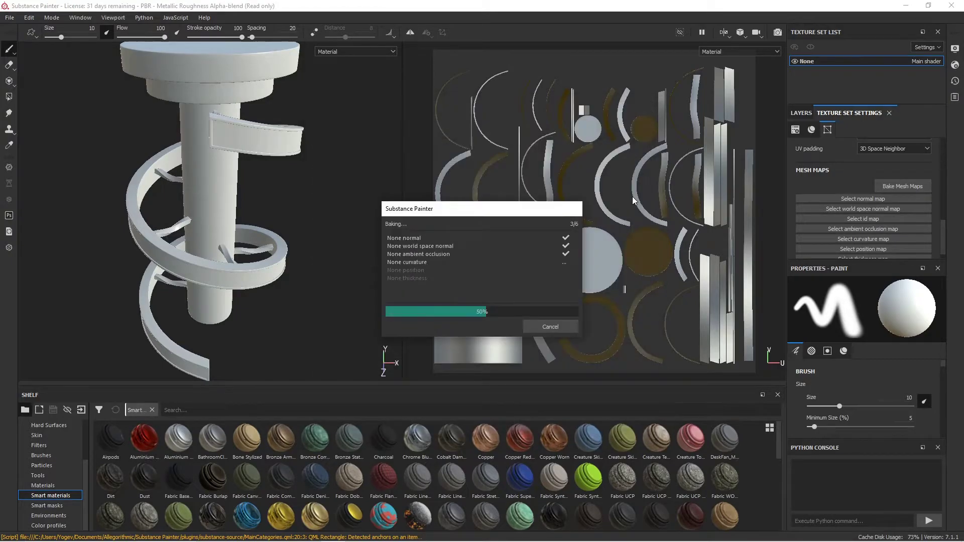
left_click(558, 327)
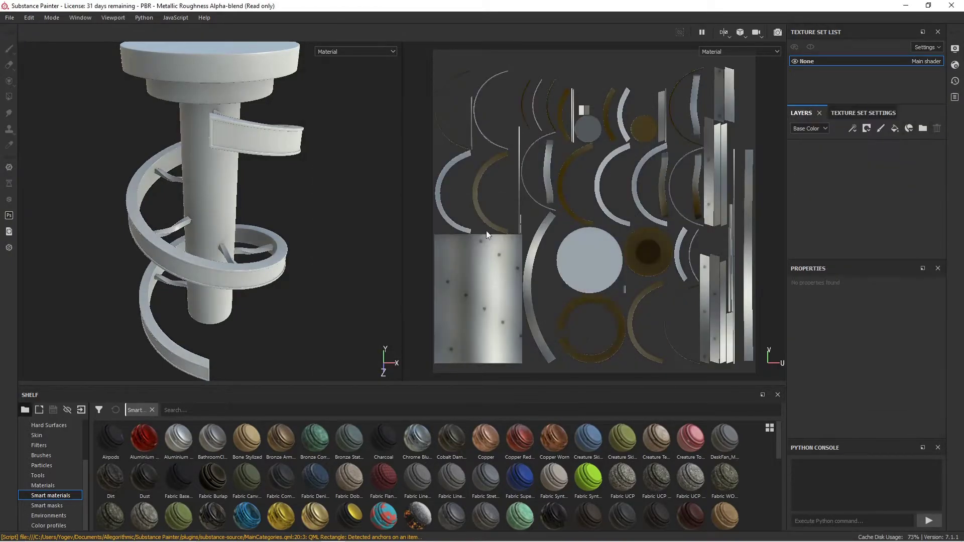
Apply the MAT_Light_Source material from the Shelf as a new layer
left_click_drag(226, 201, 261, 151, "alt")
scroll(427, 477, "down", 2)
left_click_drag(622, 465, 833, 208)
right_click(853, 150)
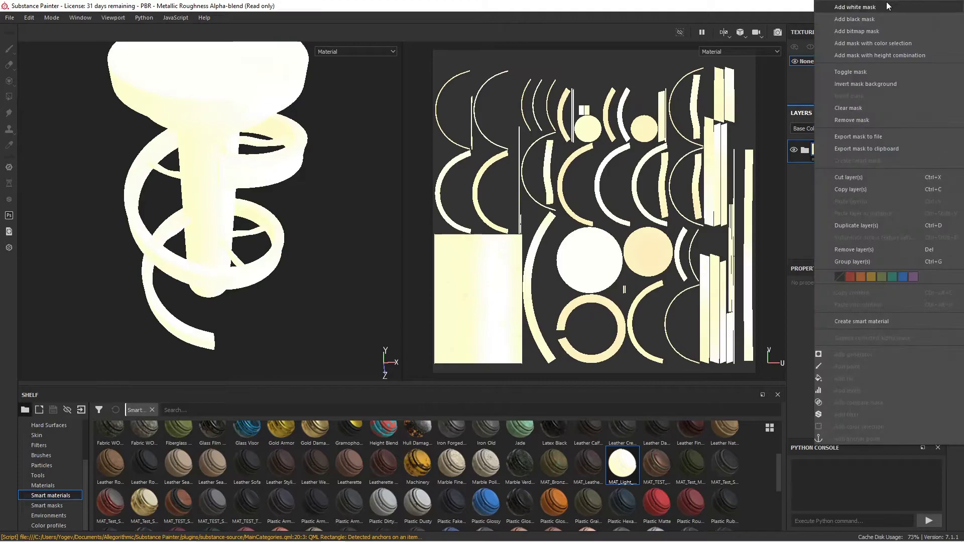
key("Escape")
scroll(253, 459, "up", 3)
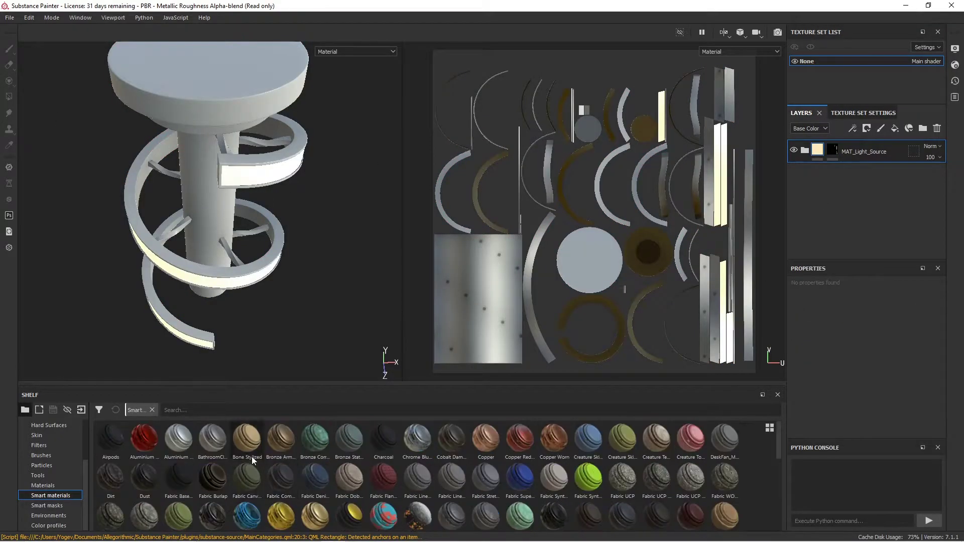
Add Bronze Armor as a black-masked layer, plus a new Base fill layer
left_click_drag(281, 440, 755, 212)
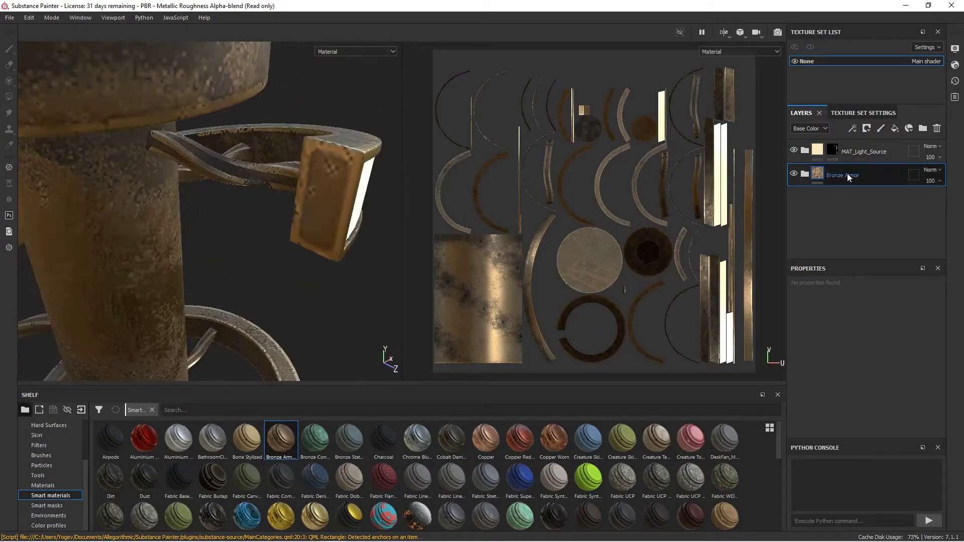
left_click(909, 128)
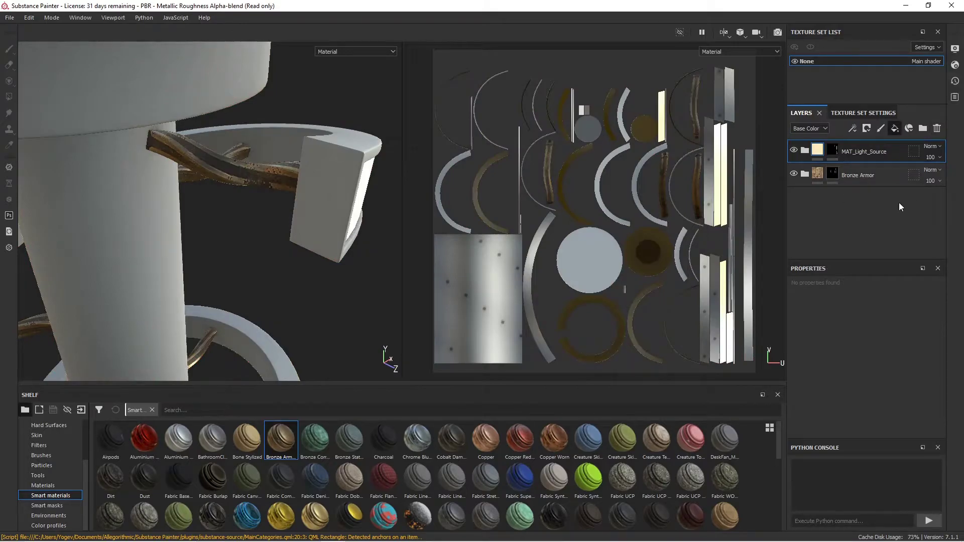
left_click(894, 128)
scroll(844, 342, "down", 3)
scroll(871, 341, "down", 2)
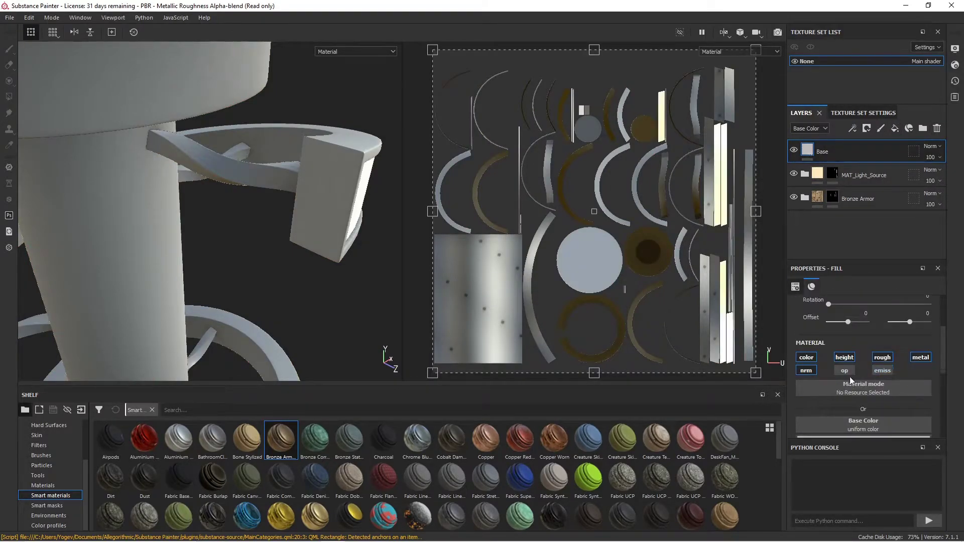
Darken the Base fill's base colour to a near-black brown
scroll(849, 376, "down", 3)
left_click(864, 319)
left_click_drag(931, 424, 931, 404)
left_click_drag(949, 364, 952, 413)
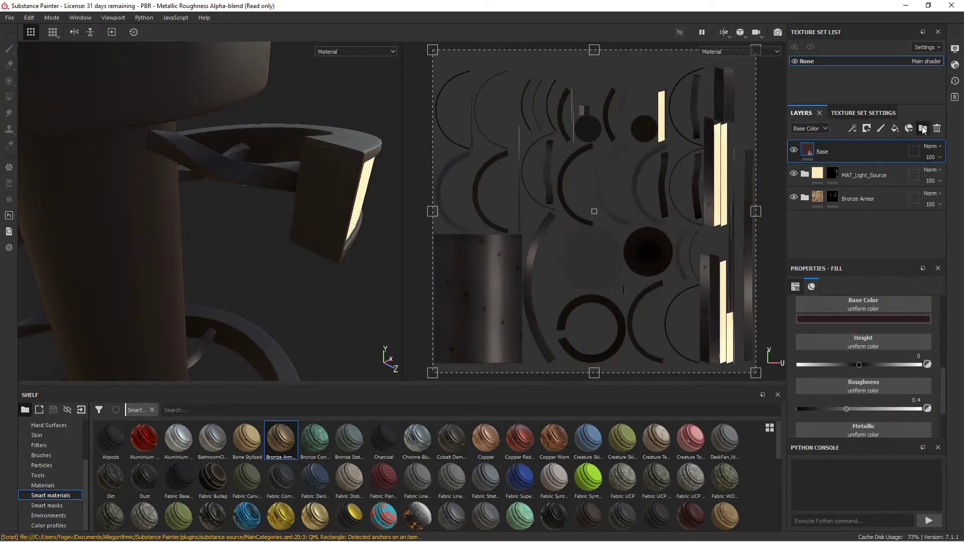
Group the Base layer into a Body folder masked to the body parts
left_click(922, 128)
left_click_drag(831, 176, 870, 157)
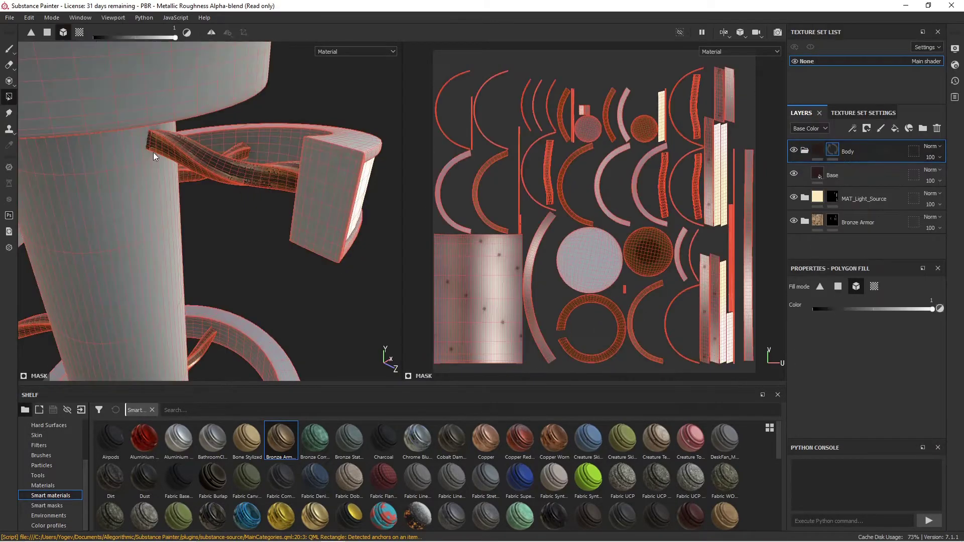
left_click(857, 182)
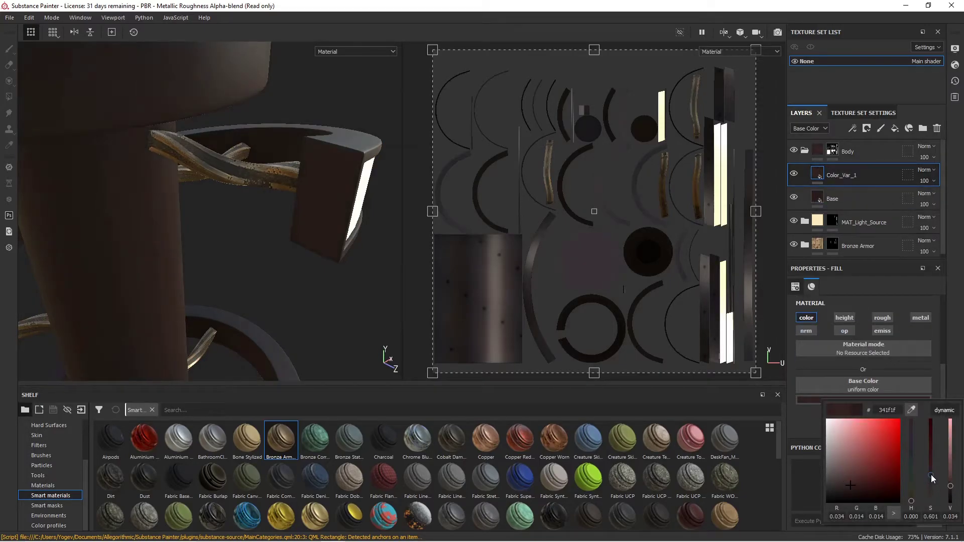
left_click_drag(315, 228, 338, 164, "alt")
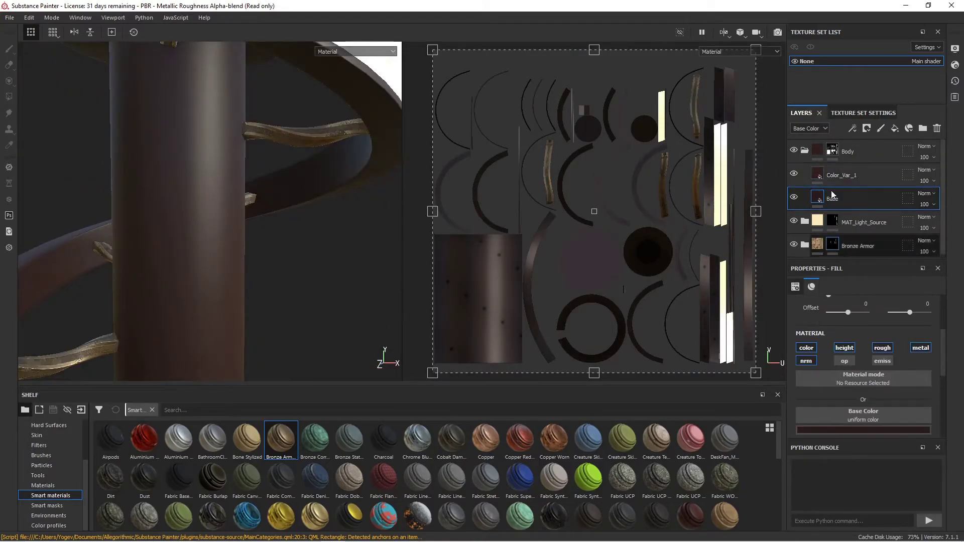
Mask the Color_Var_1 layer with a Clouds 3 procedural fill
right_click(833, 176)
left_click(842, 343)
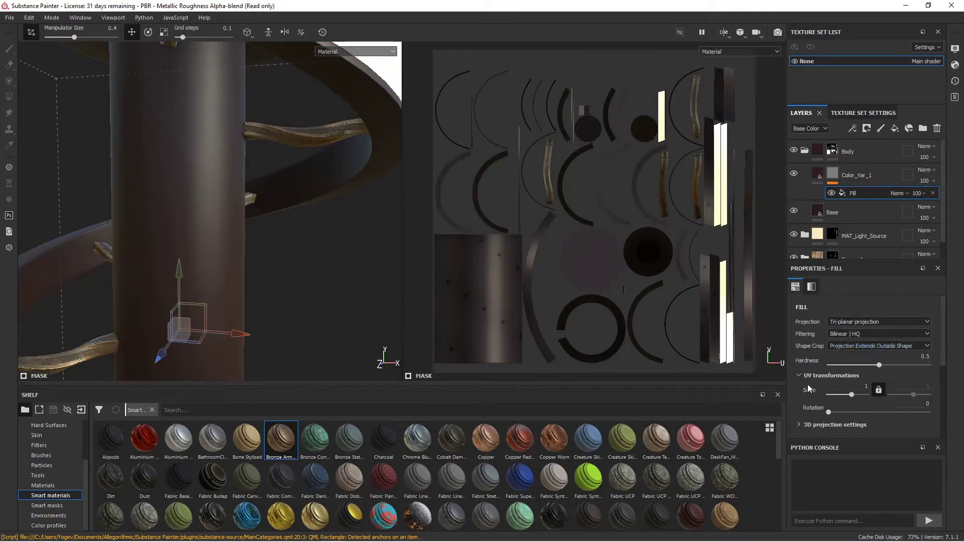
left_click(46, 466)
scroll(838, 346, "down", 2)
left_click_drag(867, 377, 830, 377)
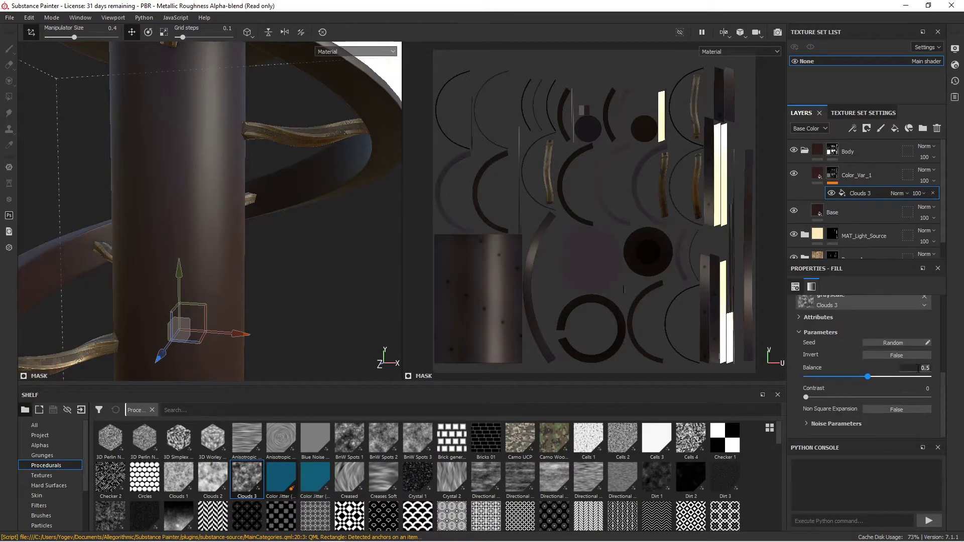
mouse_move(296, 266)
left_mouse_down("alt")
mouse_move(281, 224)
mouse_move(920, 367)
left_mouse_up("alt")
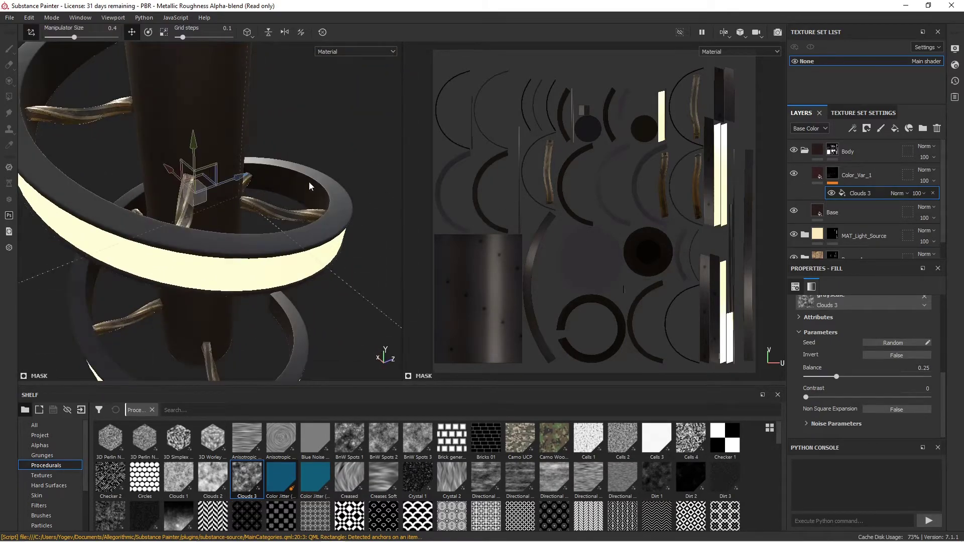
Add a new fill layer for roughness variation, naming it Rough_Var_1
left_click(857, 177)
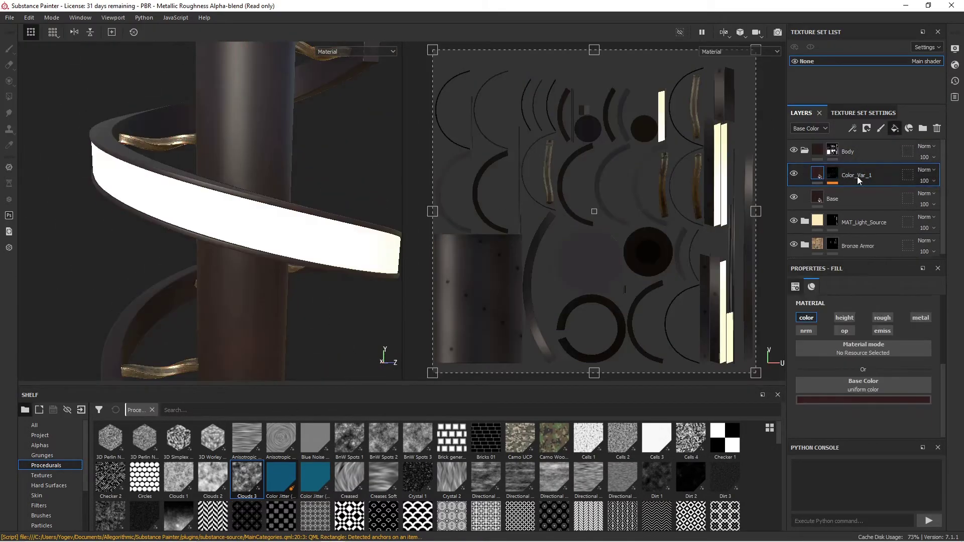
left_click(894, 128)
type("Rough_Var_1")
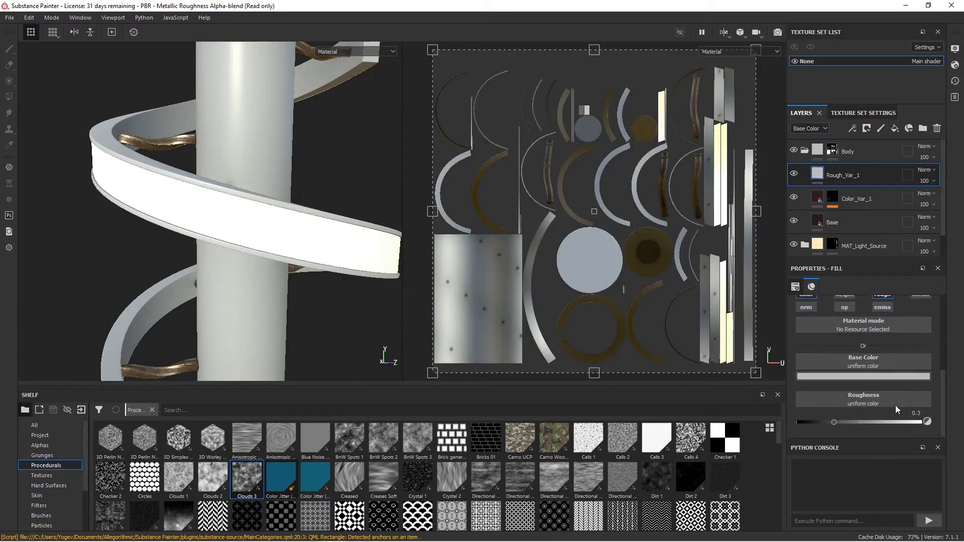
Give Rough_Var_1 a fill mask using a grunge texture from the Shelf
right_click(834, 175)
left_click(874, 380)
left_click(863, 321)
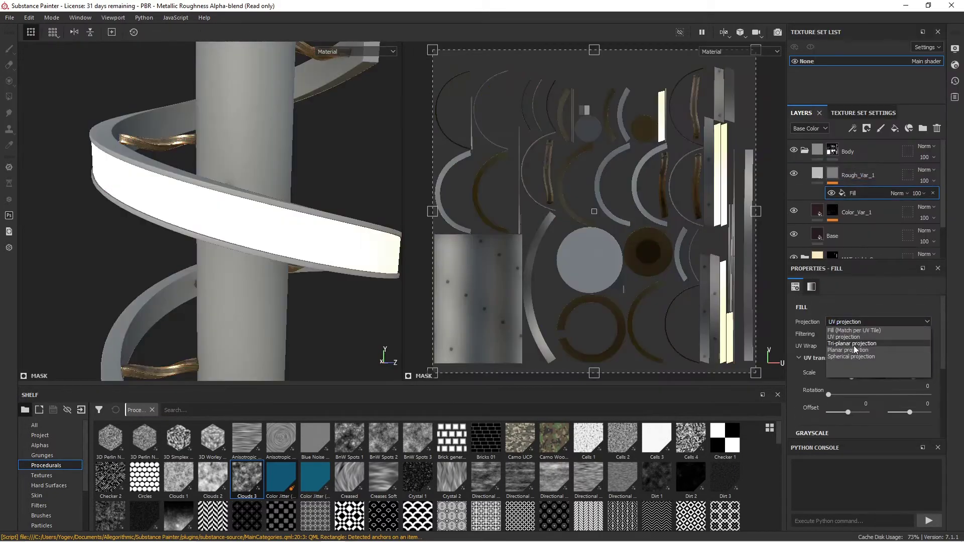
left_click(42, 455)
scroll(502, 477, "down", 5)
left_click_drag(724, 477, 845, 320)
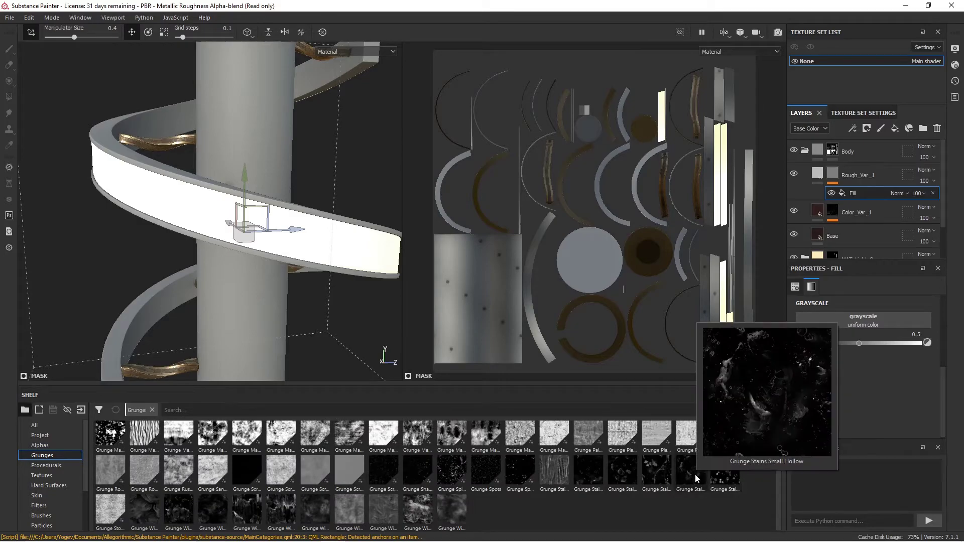
left_click_drag(282, 191, 346, 173, "alt")
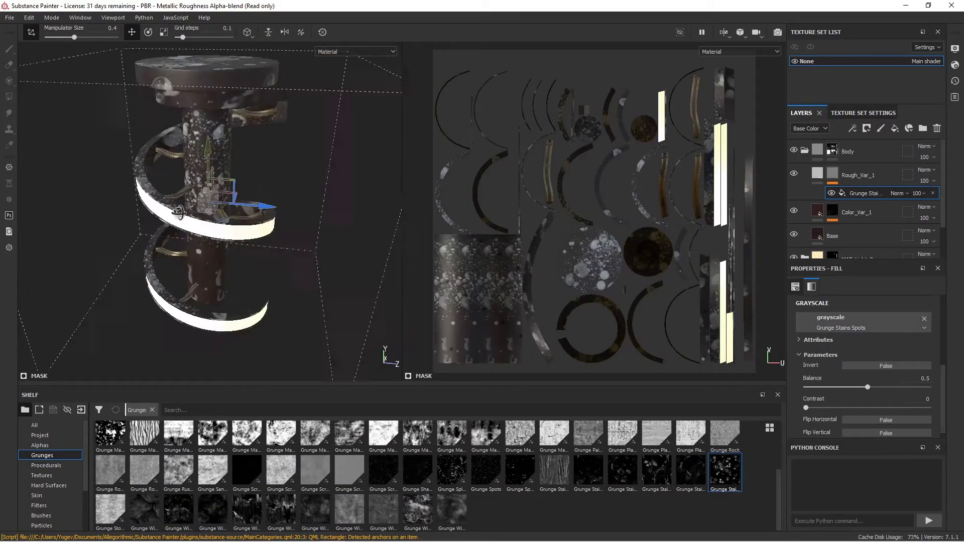
Switch the mask to Grunge Map 014 at balance 0.2, roughness 0.7, and add another fill layer
left_click(124, 447)
left_click_drag(241, 191, 274, 182, "alt")
left_click_drag(822, 323, 824, 324)
left_click(834, 399)
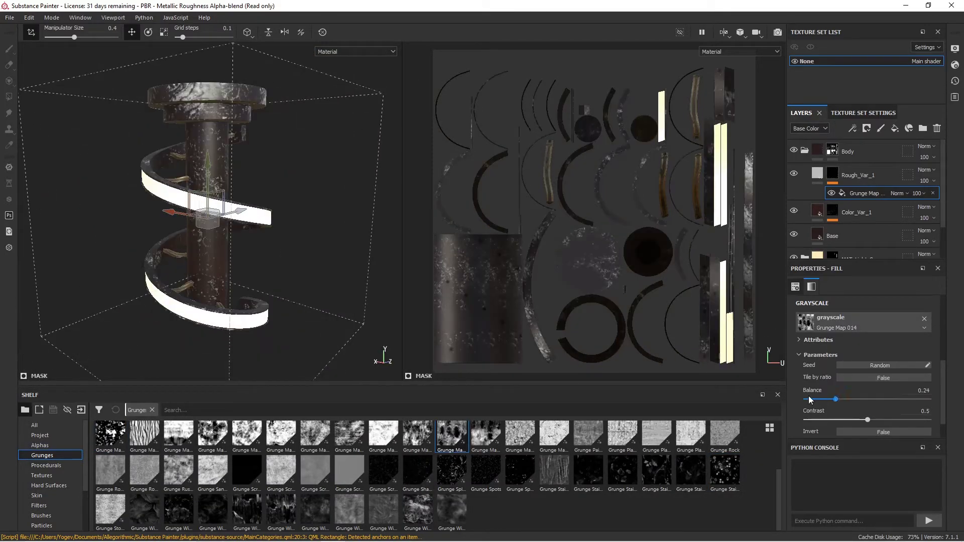
left_click(817, 173)
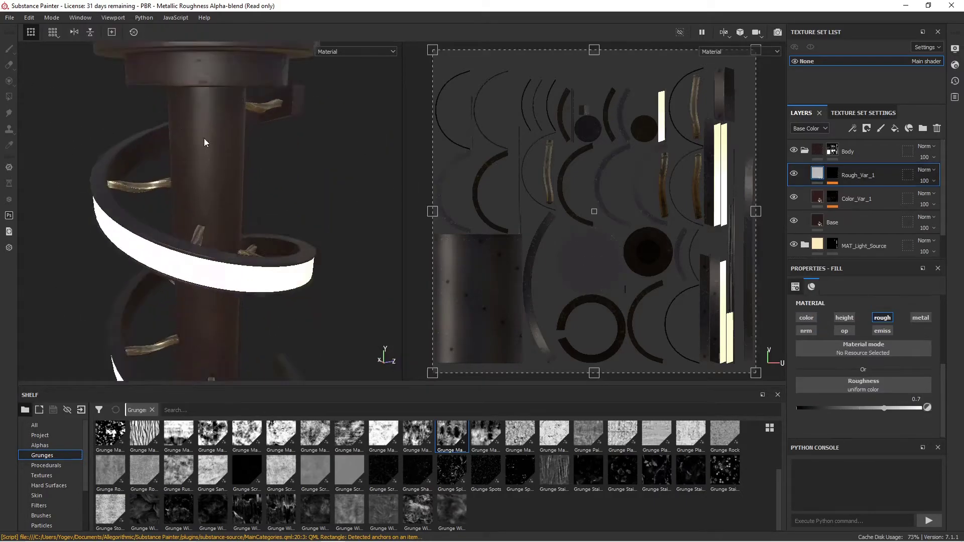
left_click(831, 174)
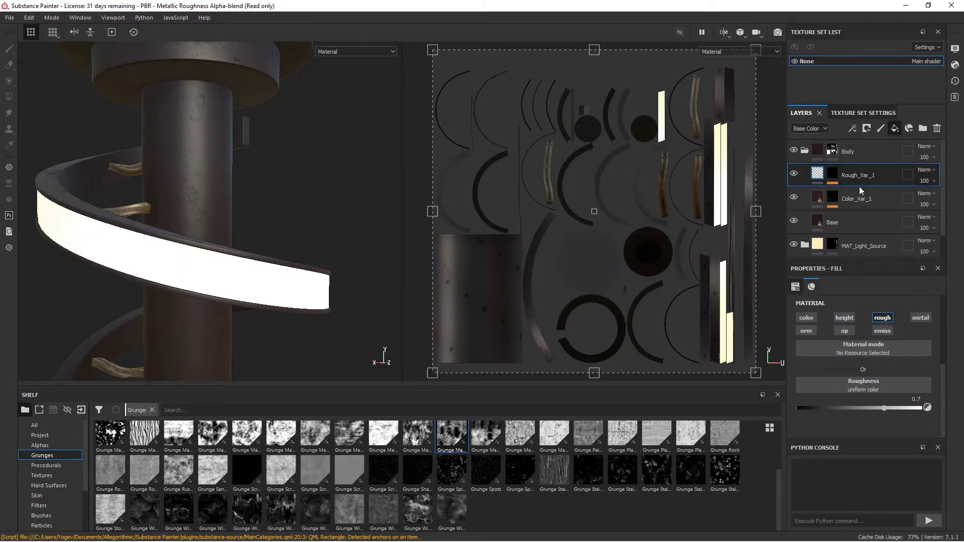
double_click(859, 185)
Name the layer Height_Var_1 and give it a black mask with a Stripes fill
type("Height_Var_1")
right_click(832, 175)
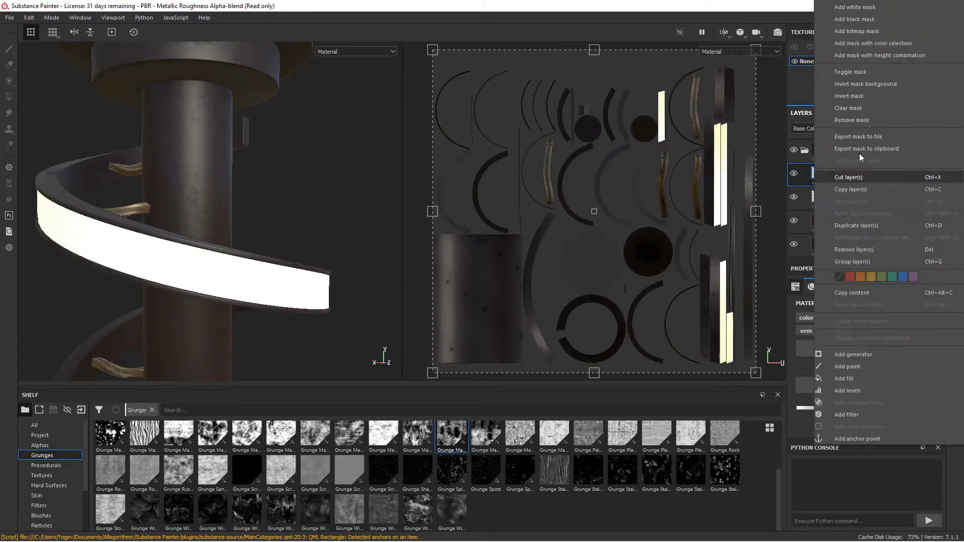
left_click(866, 191)
left_click(46, 465)
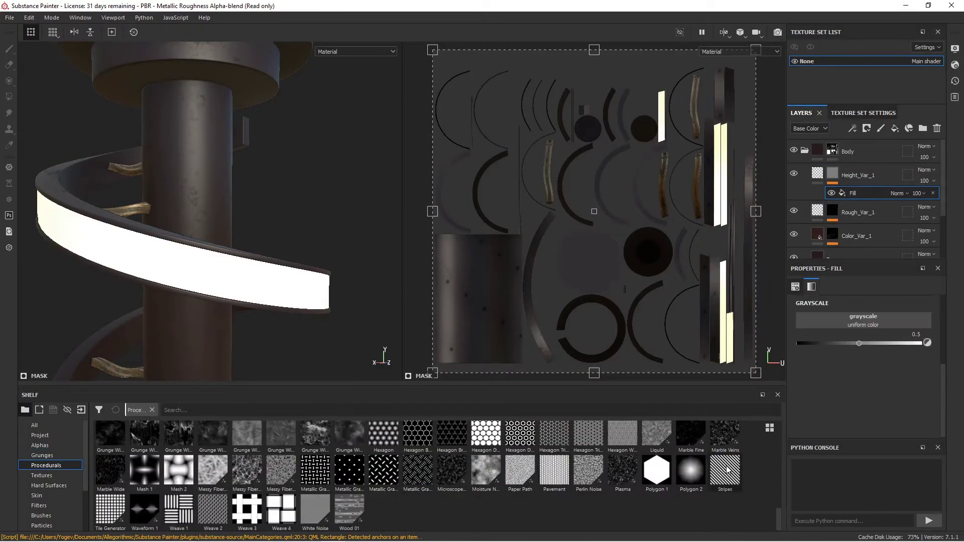
scroll(843, 351, "up", 5)
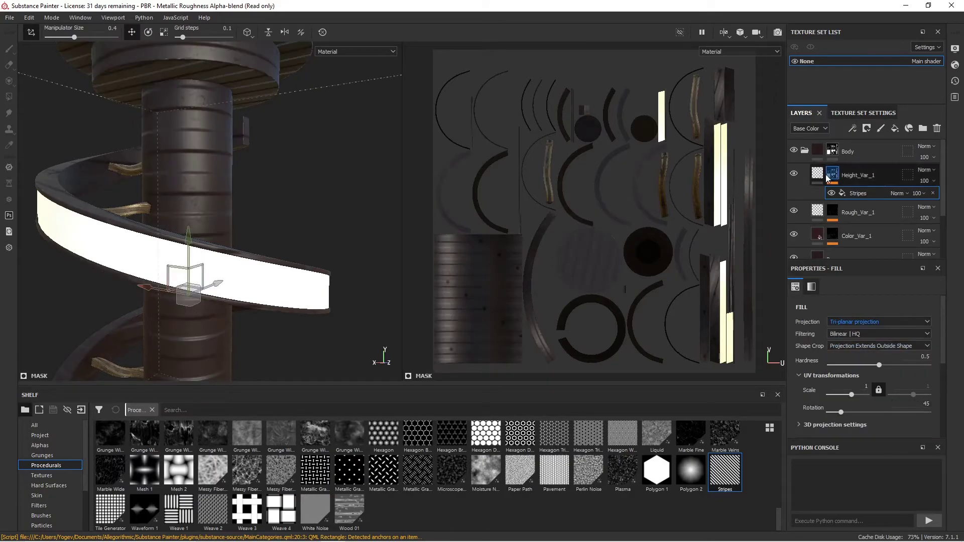
Group Height_Var_1 into a Base_Height folder with a polygon-fill mask on the base
key("ctrl+g")
type("Base_Height")
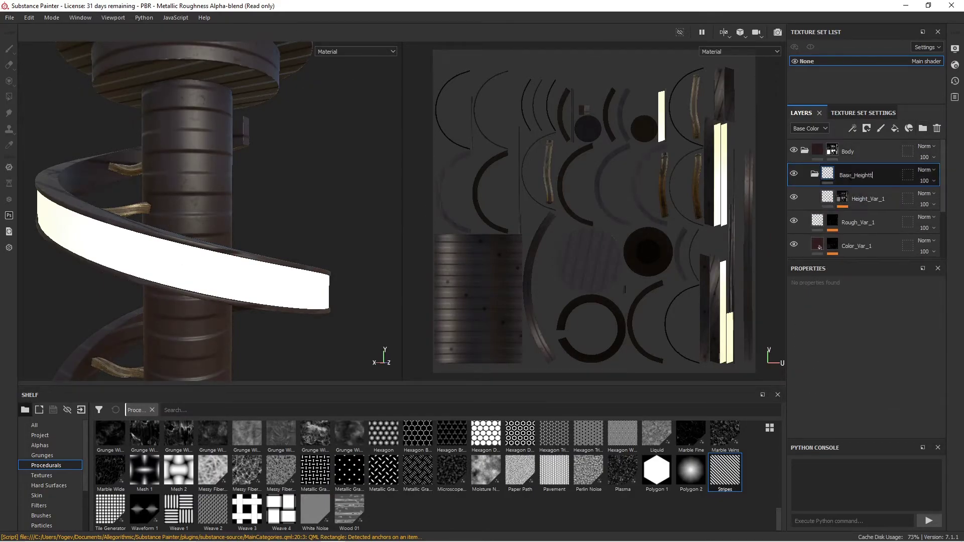
right_click(849, 180)
left_click(854, 53)
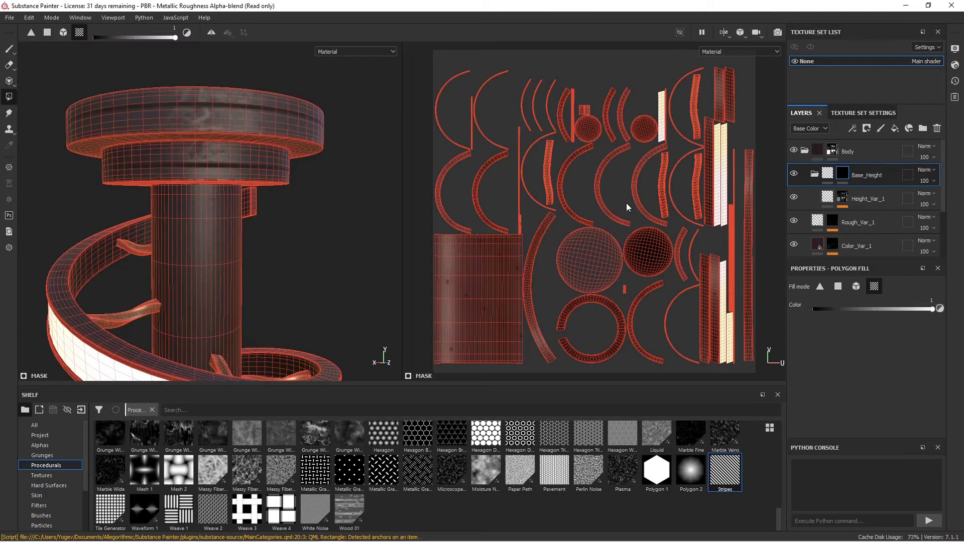
left_click(871, 217)
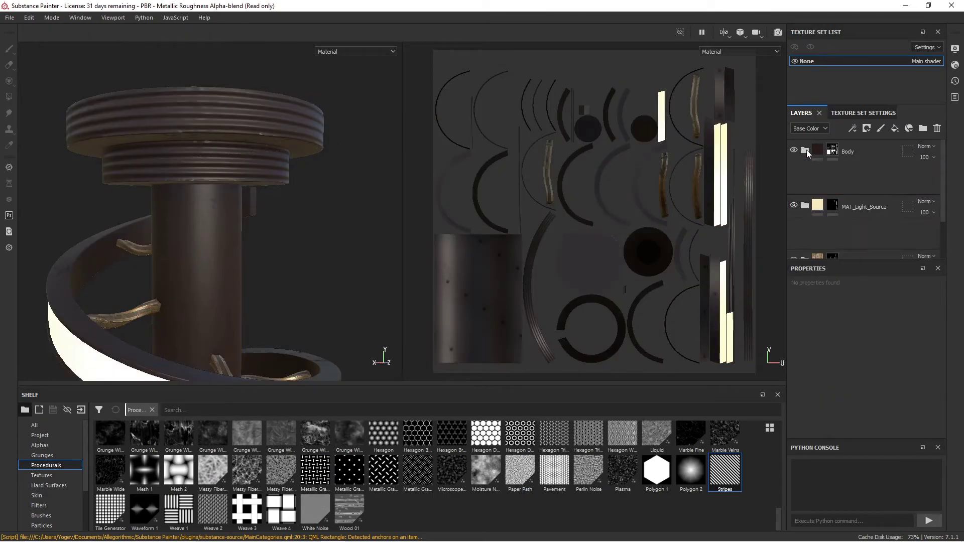